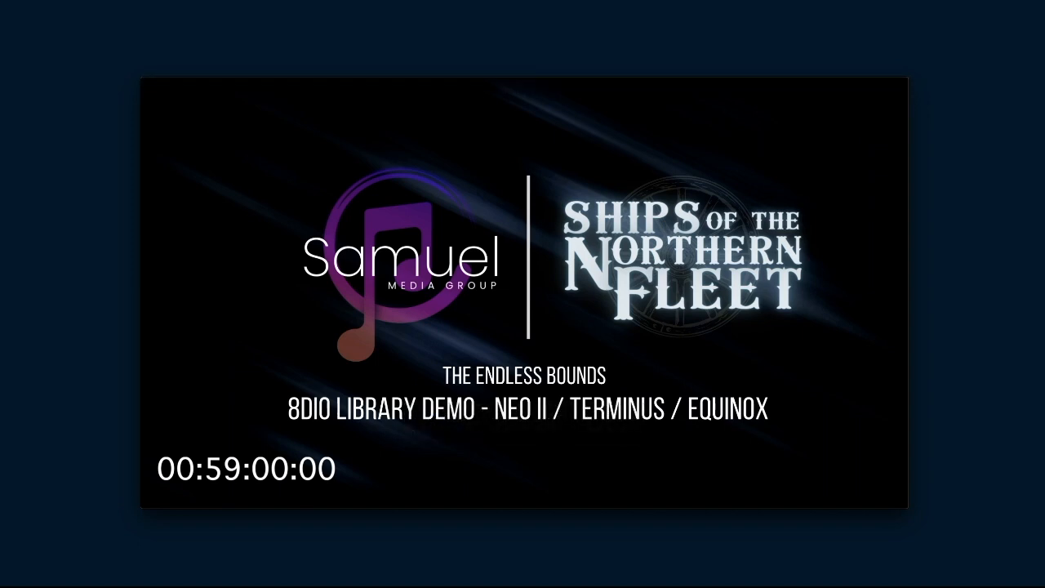
Check the movie's encoded frame rate in its file information, then close the information window
{"action": "mouse_move", "coordinate": [306, 485]}
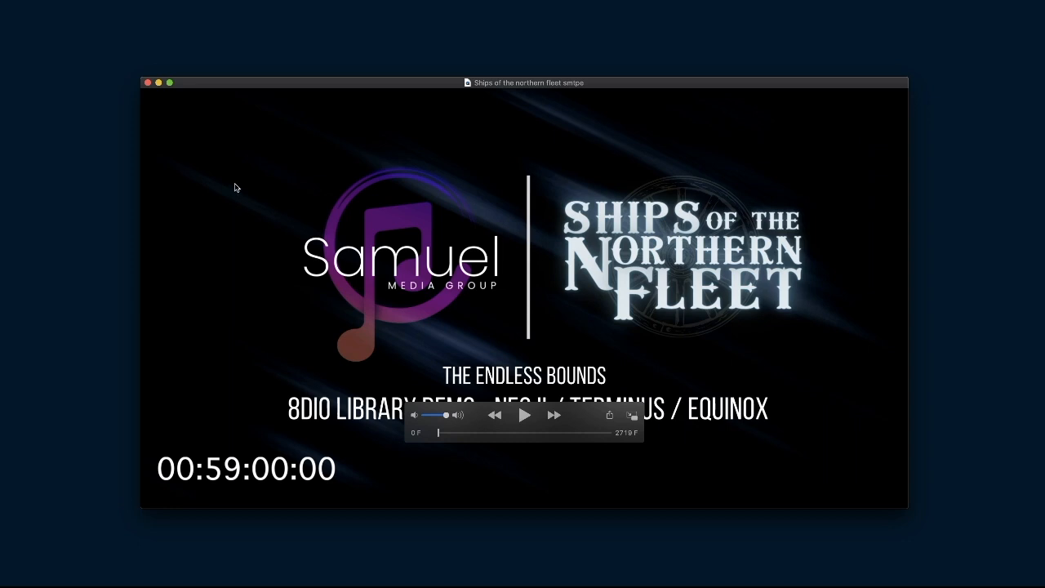
{"action": "key", "text": "super+i"}
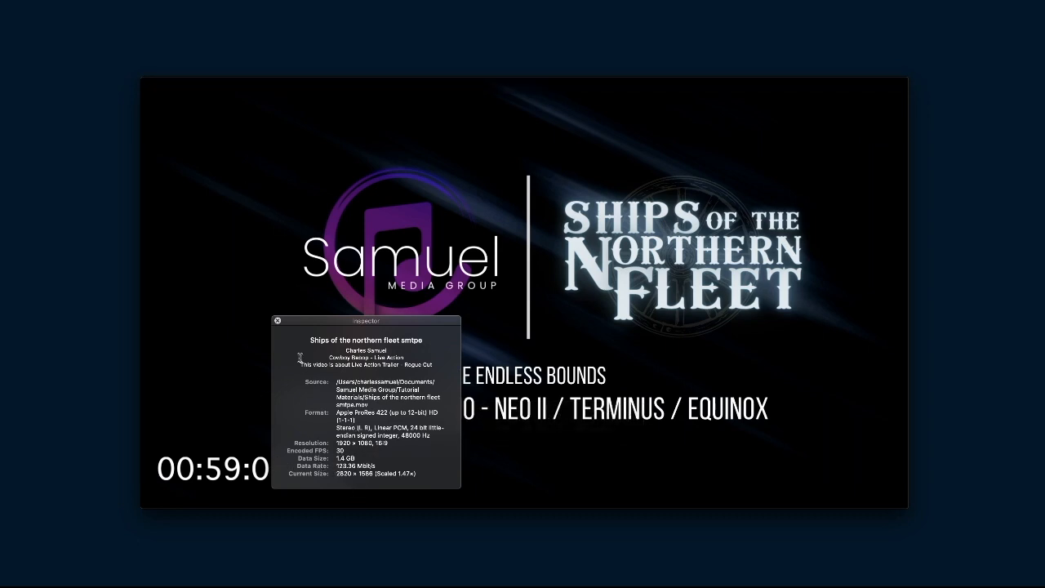
{"action": "left_click", "coordinate": [277, 322]}
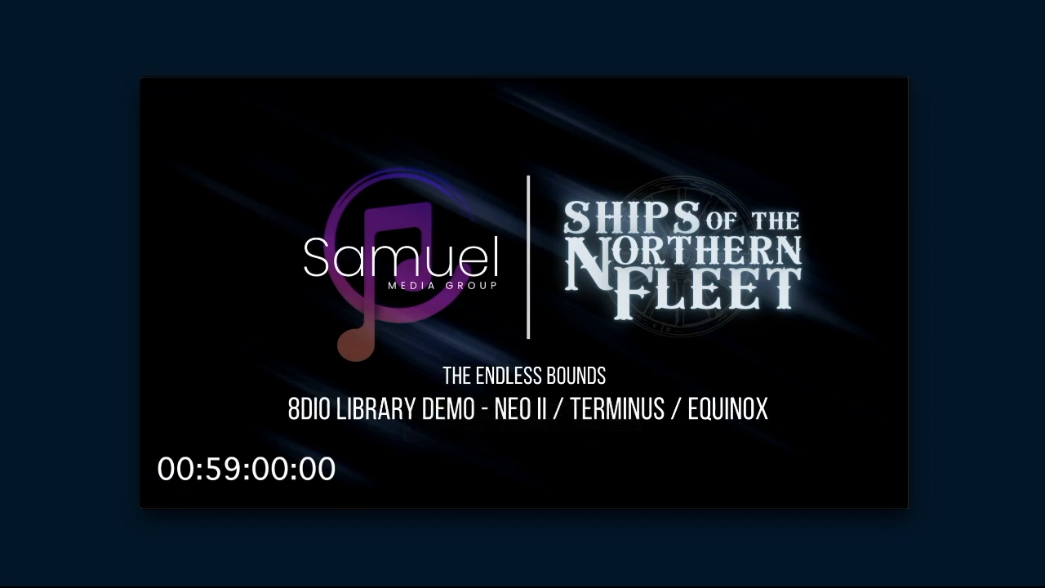
Bring the blank notes document over the movie and write "FPS : 30" as its first line
{"action": "left_click_drag", "start_coordinate": [0, 7], "coordinate": [519, 89]}
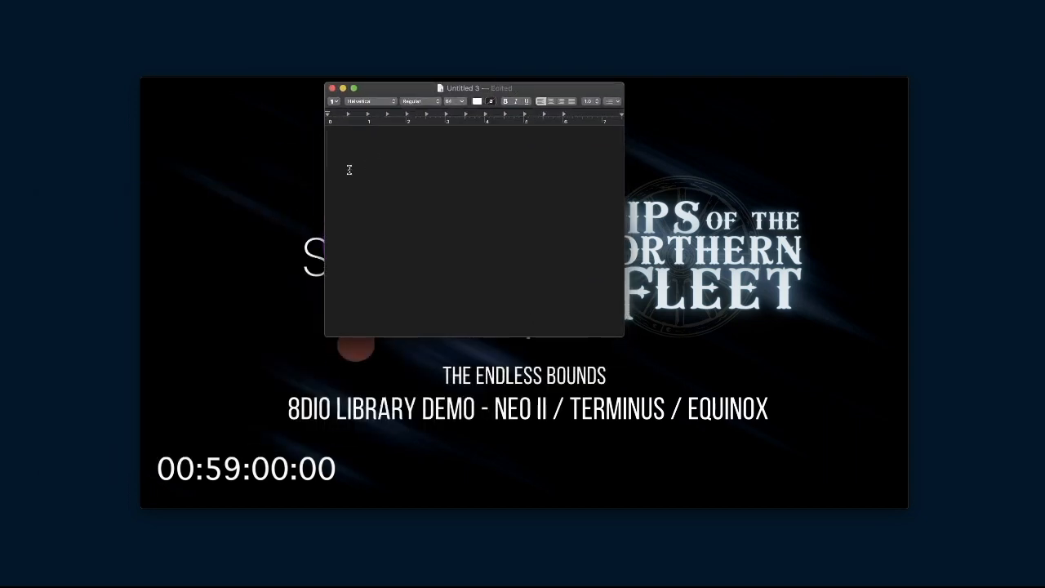
{"action": "type", "text": "FPS"}
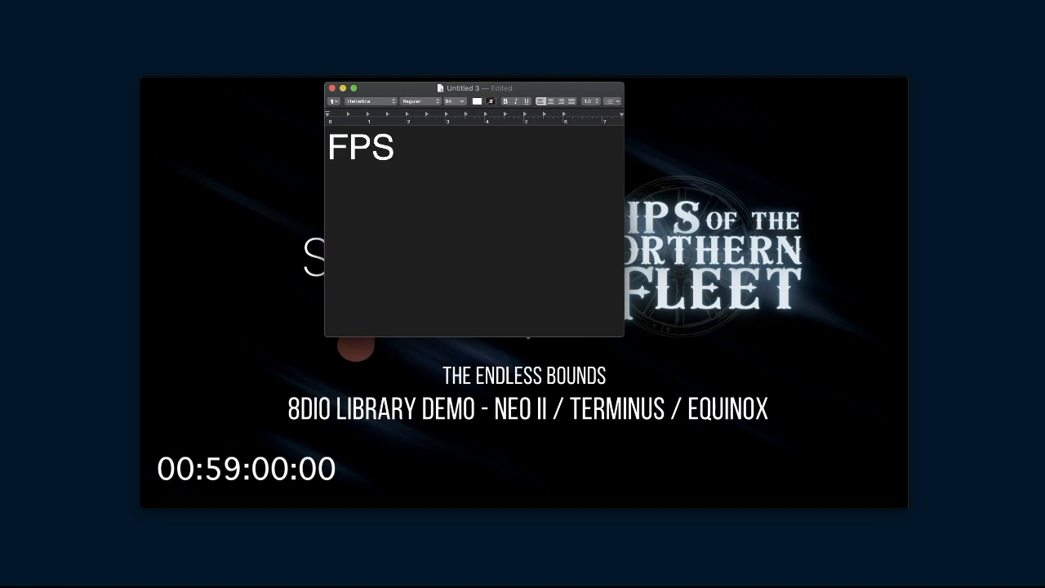
{"action": "type", "text": " : 30"}
{"action": "key", "text": "Return"}
Add the heading "Movie Start:" on the line below the frame rate in the notes
{"action": "type", "text": "Time"}
{"action": "key", "text": "BackSpace"}
{"action": "key", "text": "BackSpace"}
{"action": "key", "text": "BackSpace"}
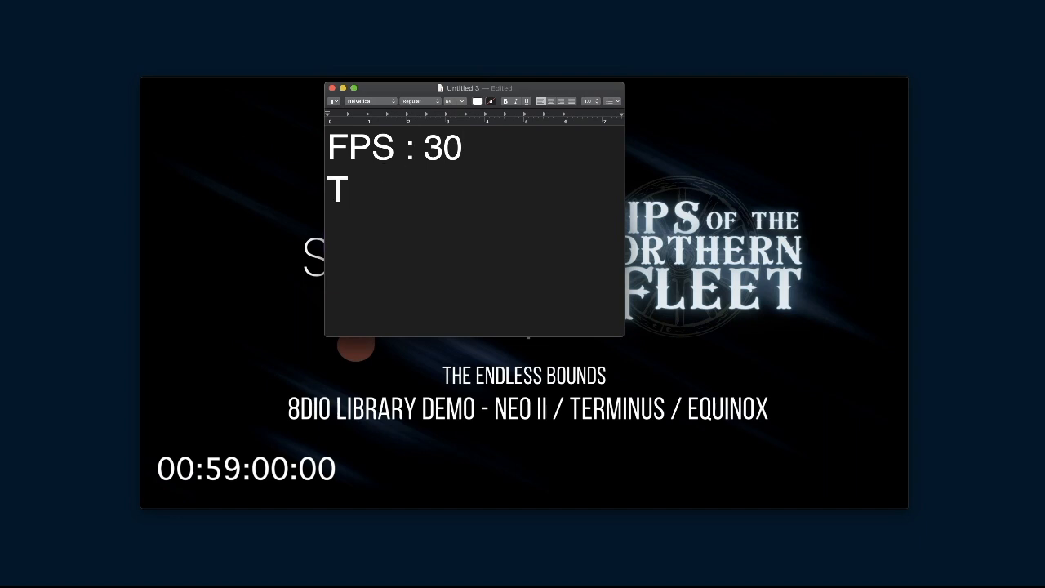
{"action": "key", "text": "BackSpace"}
{"action": "type", "text": "Movie"}
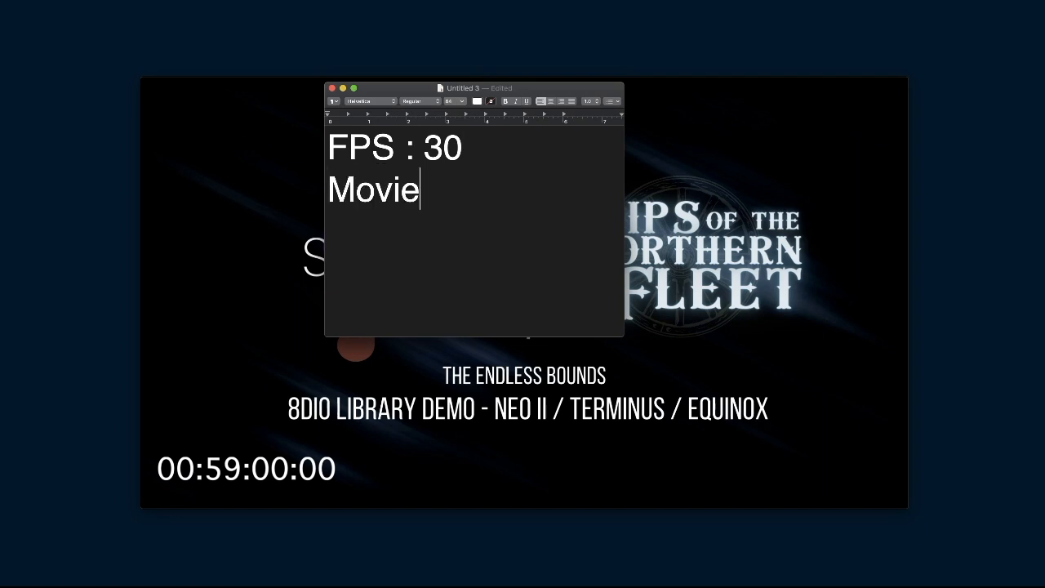
{"action": "type", "text": " Start:"}
{"action": "key", "text": "Return"}
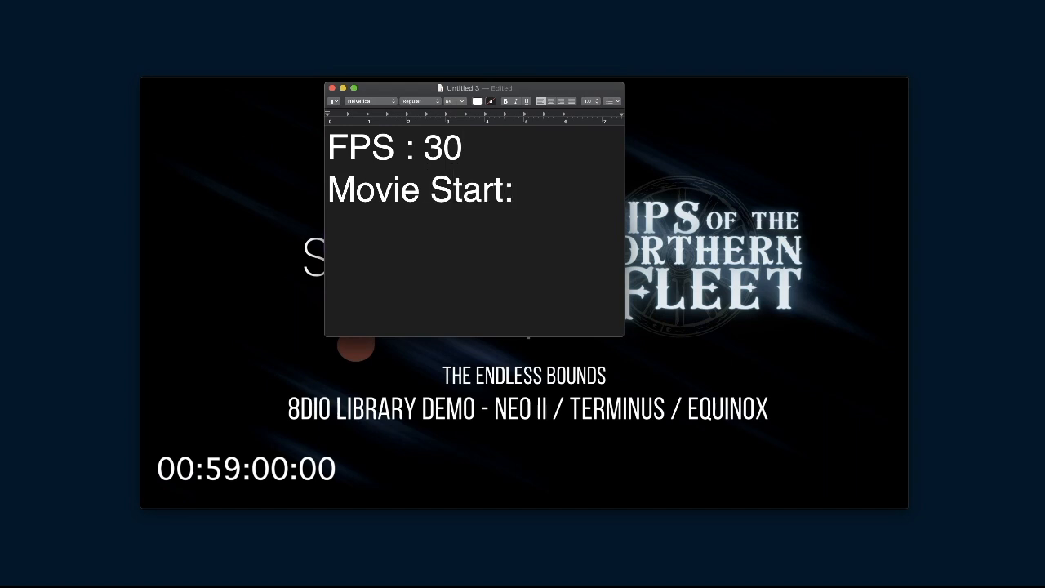
Write the movie's start timecode 00:59:00:00.00 under the Movie Start heading
{"action": "type", "text": "00:"}
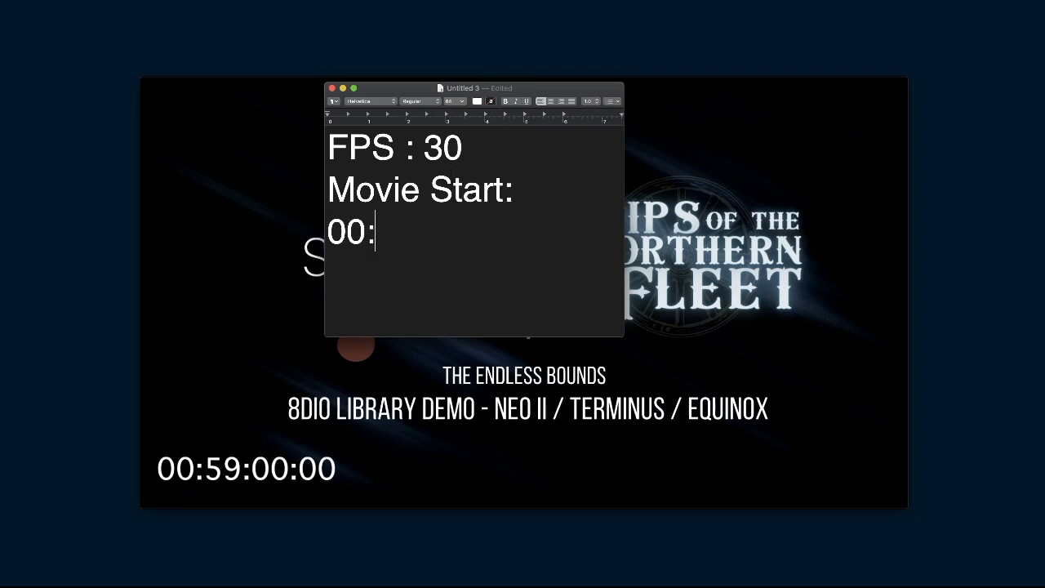
{"action": "type", "text": "4"}
{"action": "key", "text": "BackSpace"}
{"action": "type", "text": "59:"}
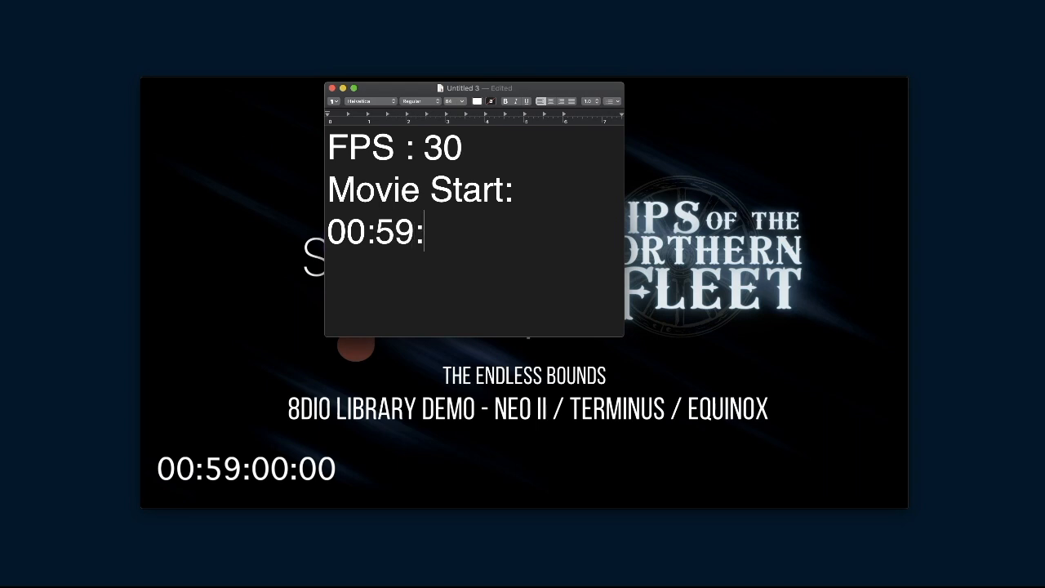
{"action": "type", "text": "00:00"}
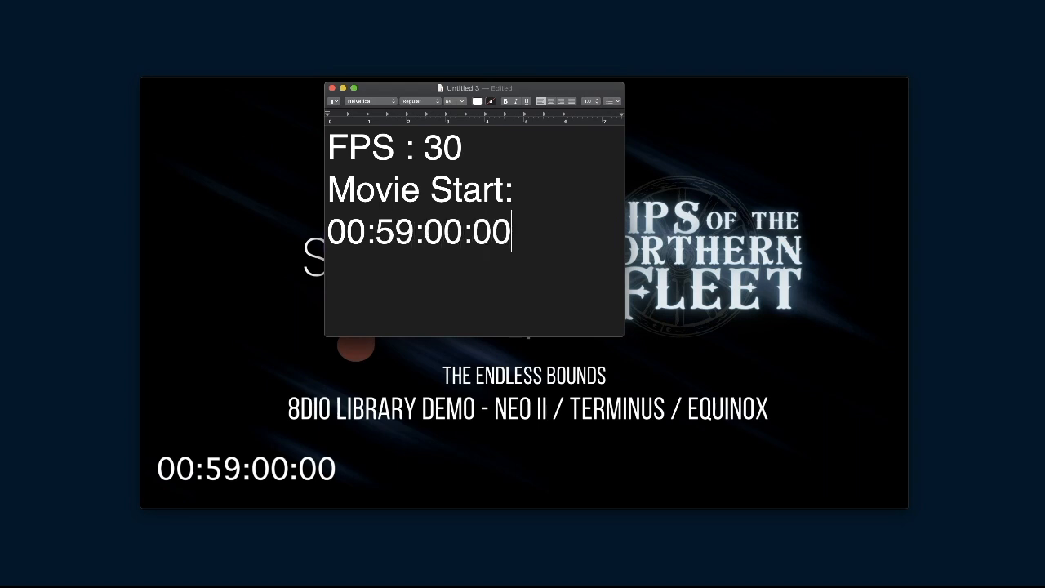
{"action": "type", "text": ".00"}
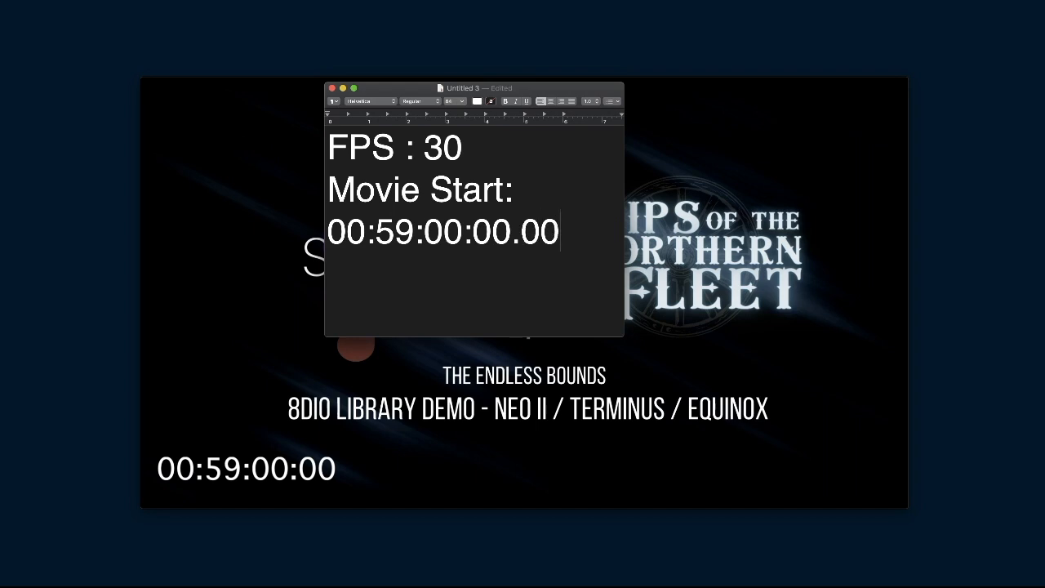
{"action": "key", "text": "Return"}
{"action": "key", "text": "Return"}
Play the movie past the title card and step by single frames to find the exact first picture frame
{"action": "left_click", "coordinate": [204, 268]}
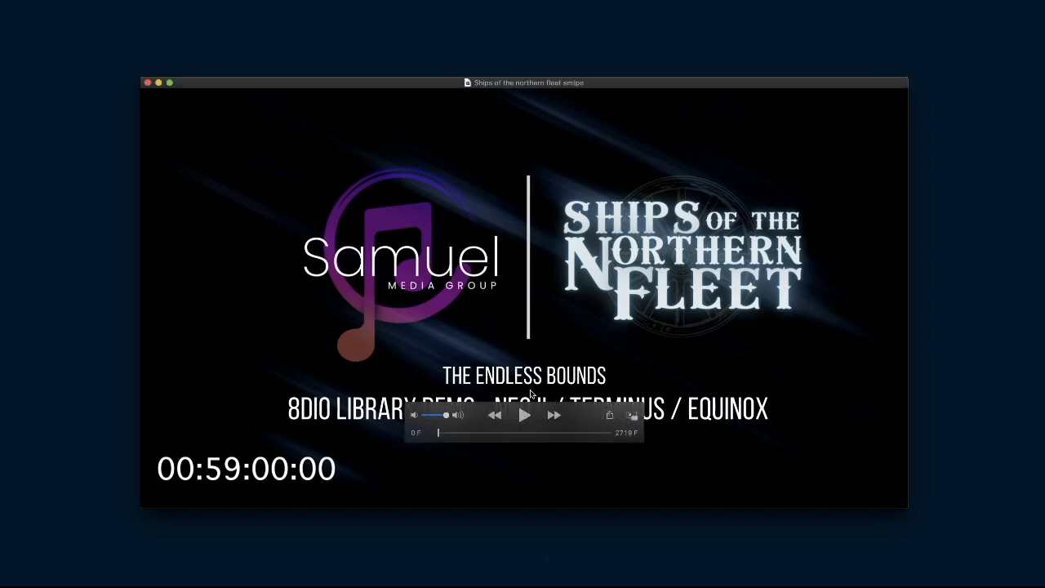
{"action": "left_click", "coordinate": [523, 415]}
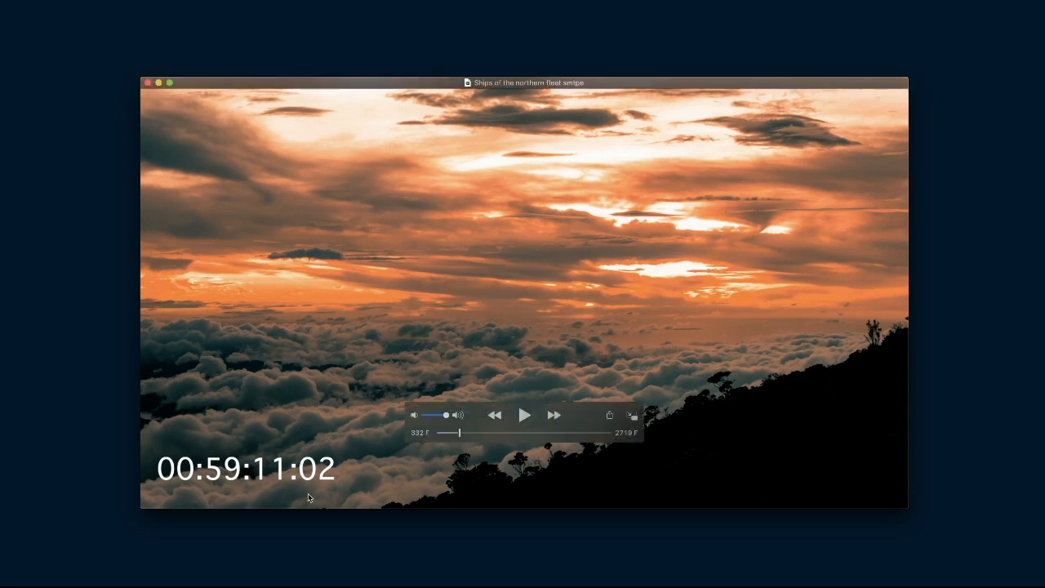
{"action": "key", "text": "Left"}
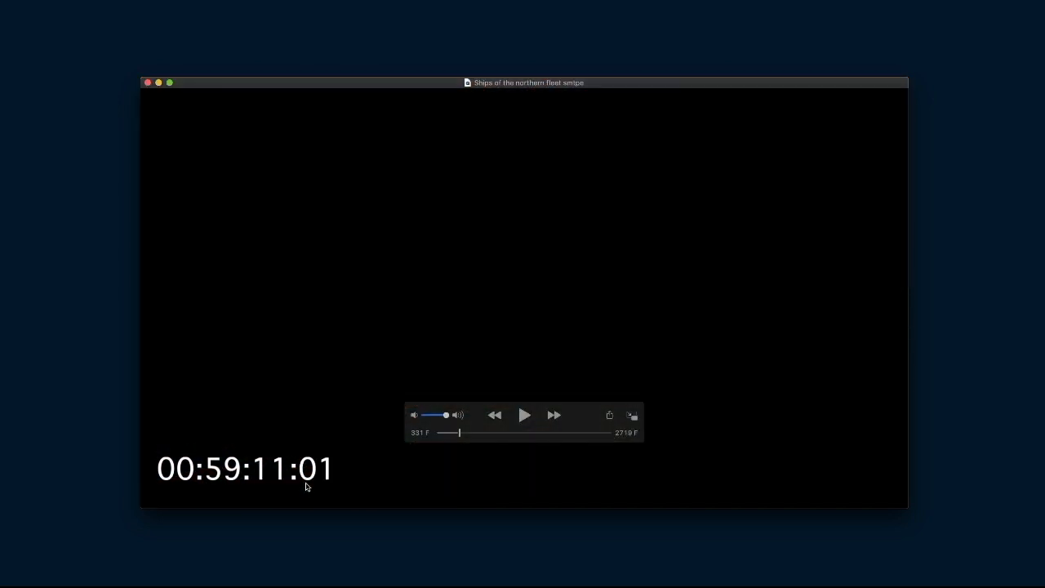
{"action": "key", "text": "Right"}
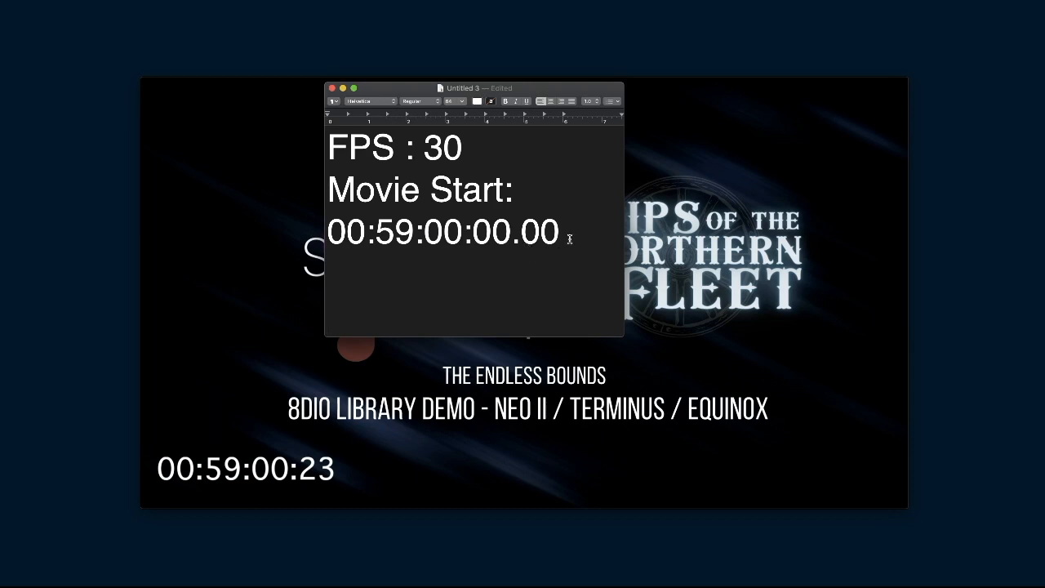
Duplicate the movie start timecode onto a new line directly below it in the notes
{"action": "left_click_drag", "start_coordinate": [561, 237], "coordinate": [334, 239]}
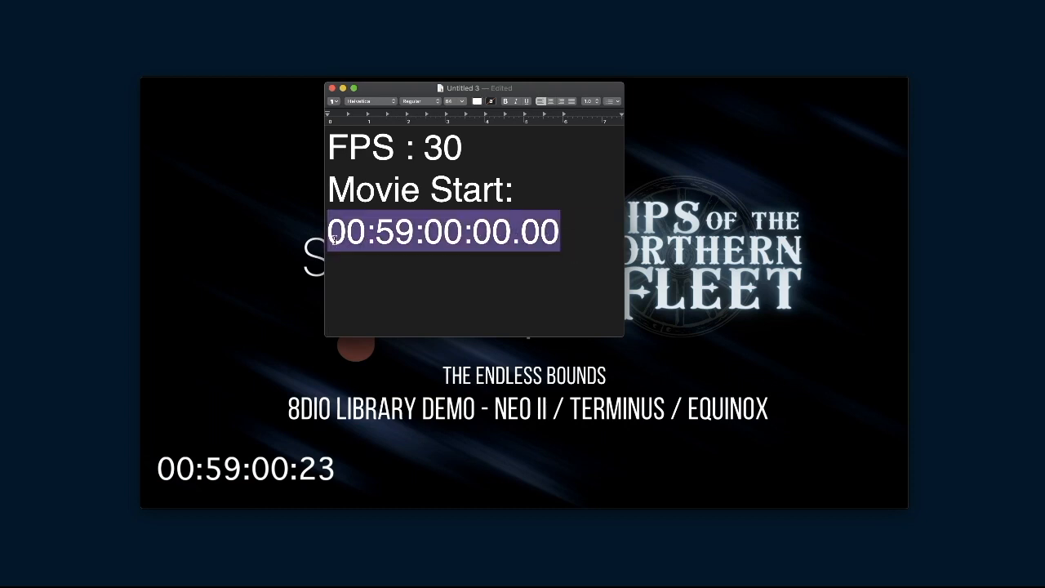
{"action": "key", "text": "super+c"}
{"action": "key", "text": "Right"}
{"action": "key", "text": "Return"}
{"action": "key", "text": "super+v"}
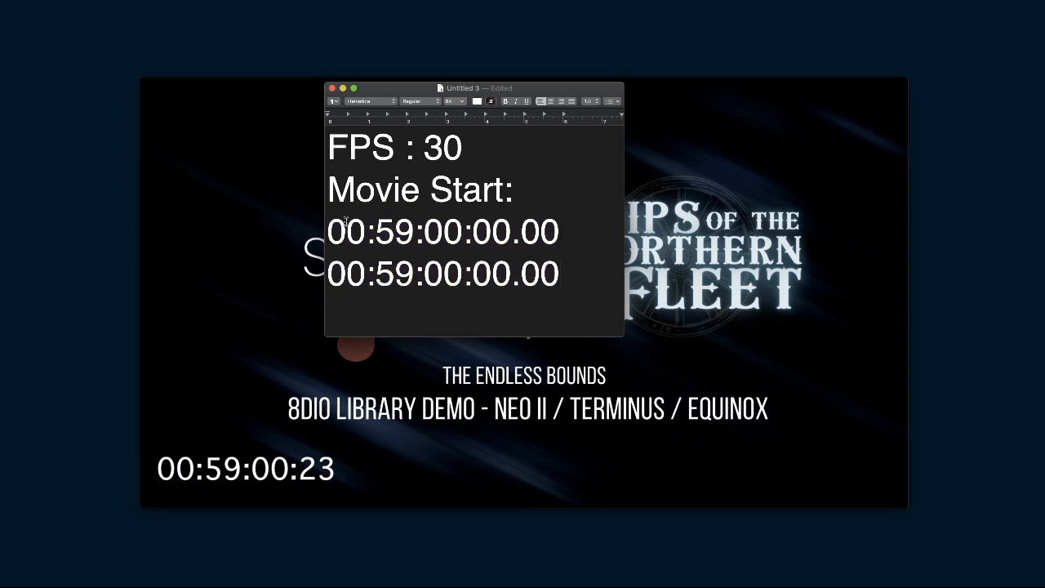
Change the duplicated timecode in the notes to 00:59:11:02.00
{"action": "double_click", "coordinate": [448, 276]}
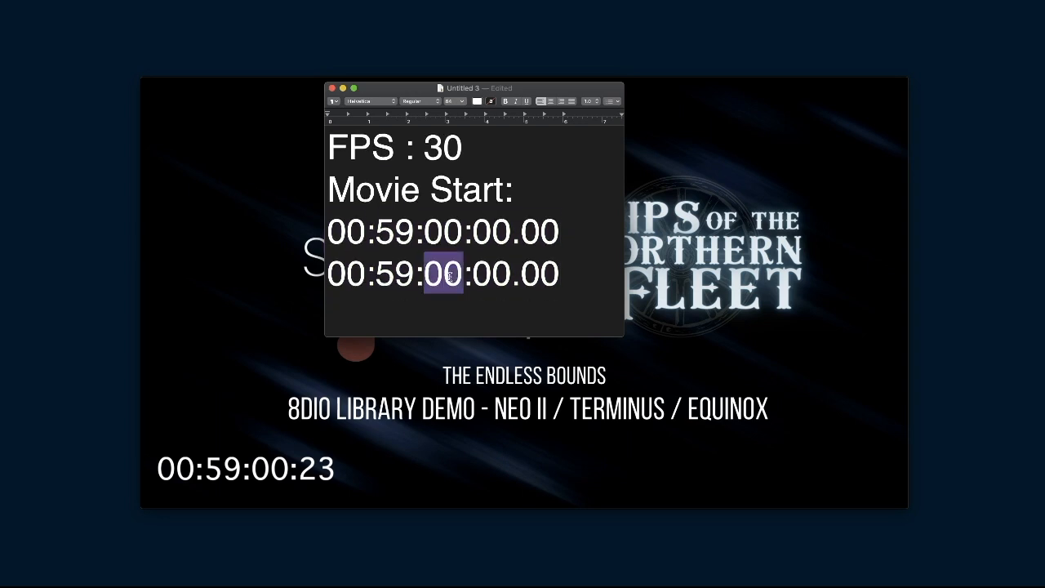
{"action": "type", "text": "11"}
{"action": "key", "text": "Right"}
{"action": "key", "text": "Right"}
{"action": "key", "text": "Right"}
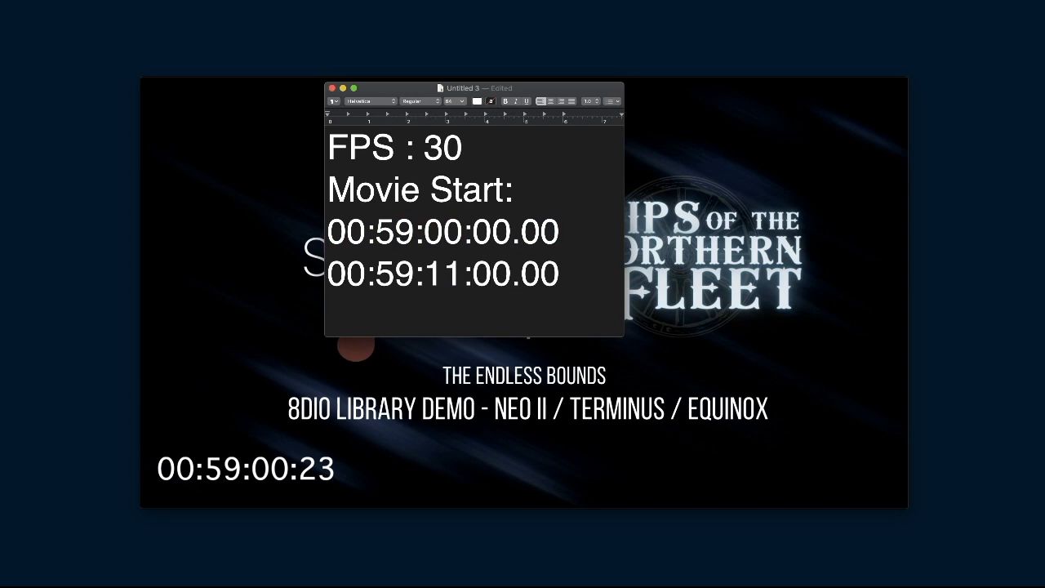
{"action": "key", "text": "BackSpace"}
{"action": "type", "text": "3"}
{"action": "key", "text": "BackSpace"}
{"action": "type", "text": "2"}
Insert the heading "Music Start:" above the second timecode and move the notes window out of the way
{"action": "key", "text": "Left"}
{"action": "key", "text": "Left"}
{"action": "key", "text": "Left"}
{"action": "key", "text": "Left"}
{"action": "key", "text": "Left"}
{"action": "key", "text": "Left"}
{"action": "key", "text": "Left"}
{"action": "key", "text": "Left"}
{"action": "key", "text": "Left"}
{"action": "key", "text": "Left"}
{"action": "key", "text": "Left"}
{"action": "key", "text": "Return"}
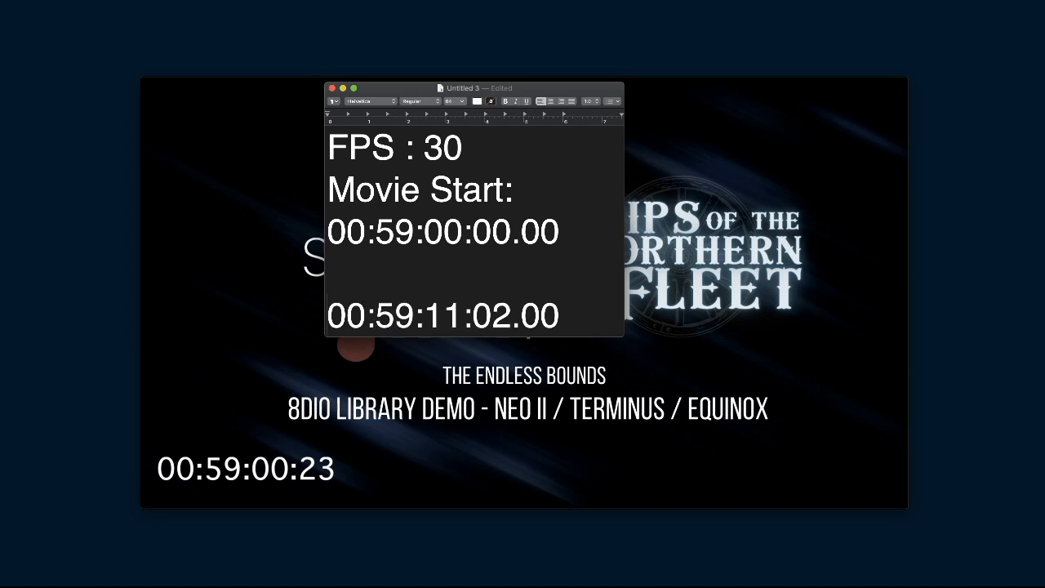
{"action": "type", "text": "Music Start"}
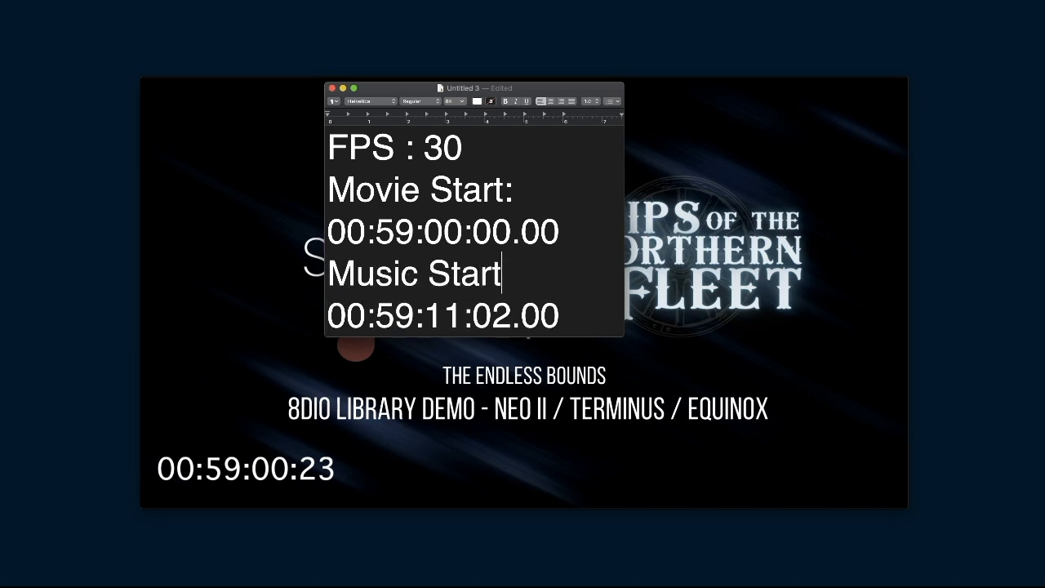
{"action": "type", "text": "L"}
{"action": "key", "text": "BackSpace"}
{"action": "type", "text": ":"}
{"action": "left_click_drag", "start_coordinate": [420, 88], "coordinate": [0, 102]}
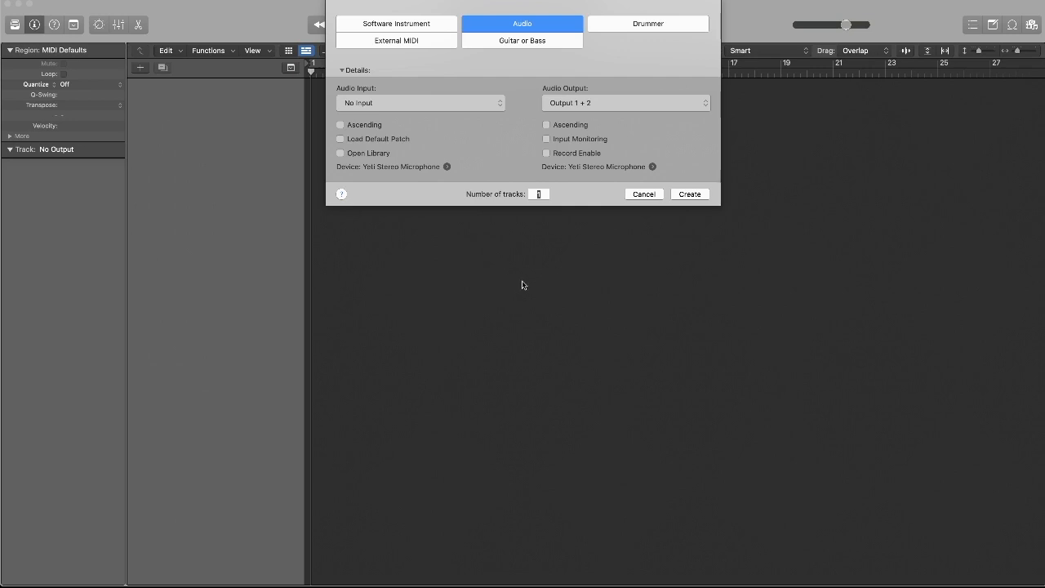
Switch to Logic Pro, create one audio track in the new project and set the control bar display to Custom
{"action": "left_click", "coordinate": [686, 197]}
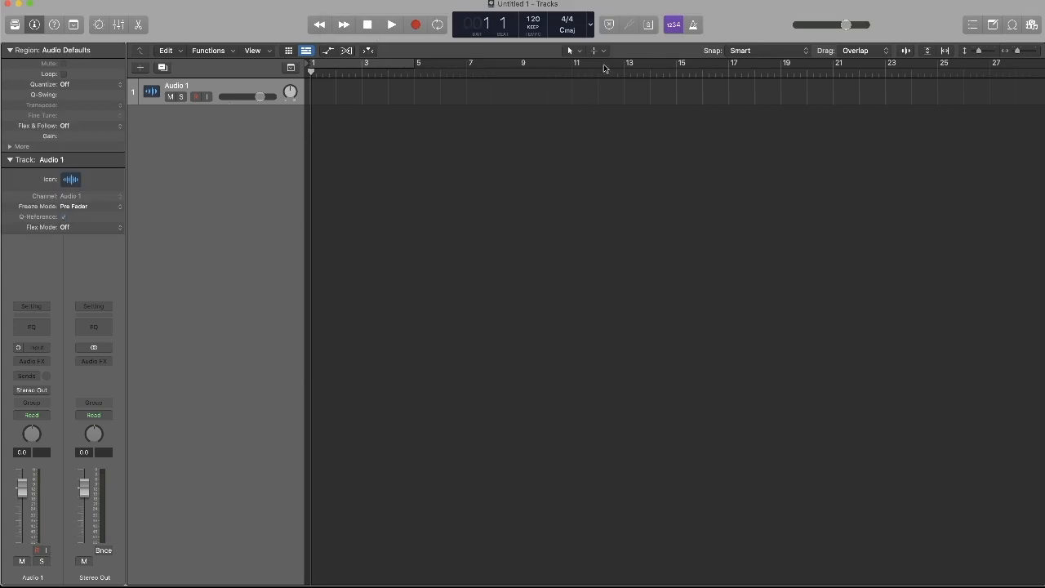
{"action": "left_click", "coordinate": [592, 30]}
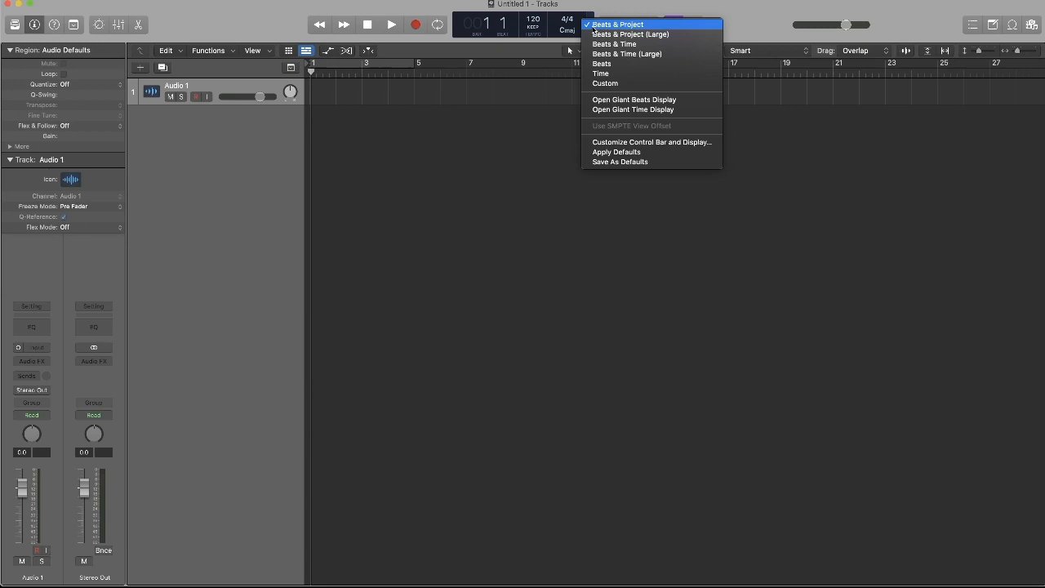
{"action": "left_click", "coordinate": [605, 85]}
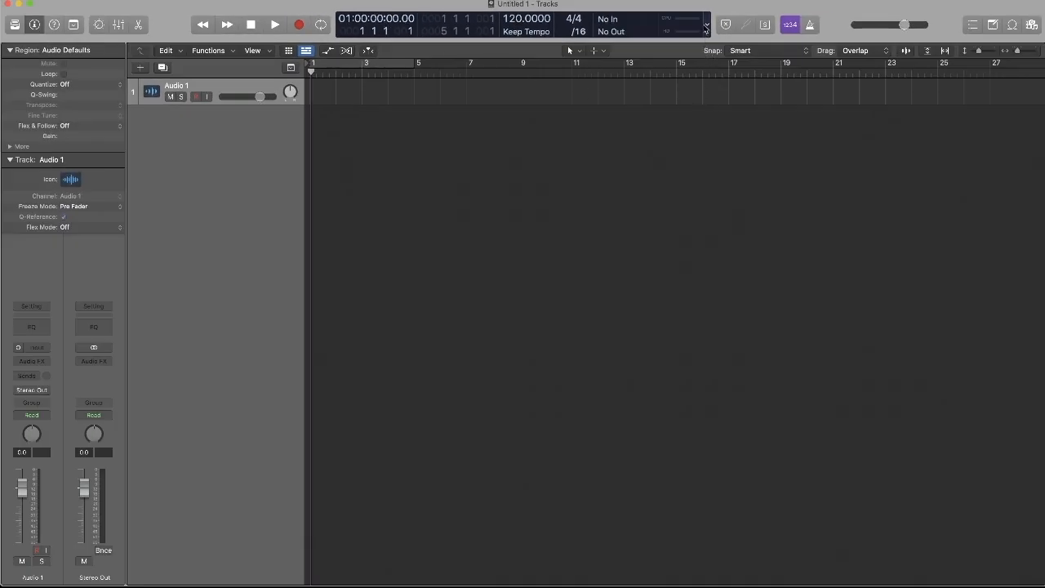
{"action": "left_click", "coordinate": [707, 28]}
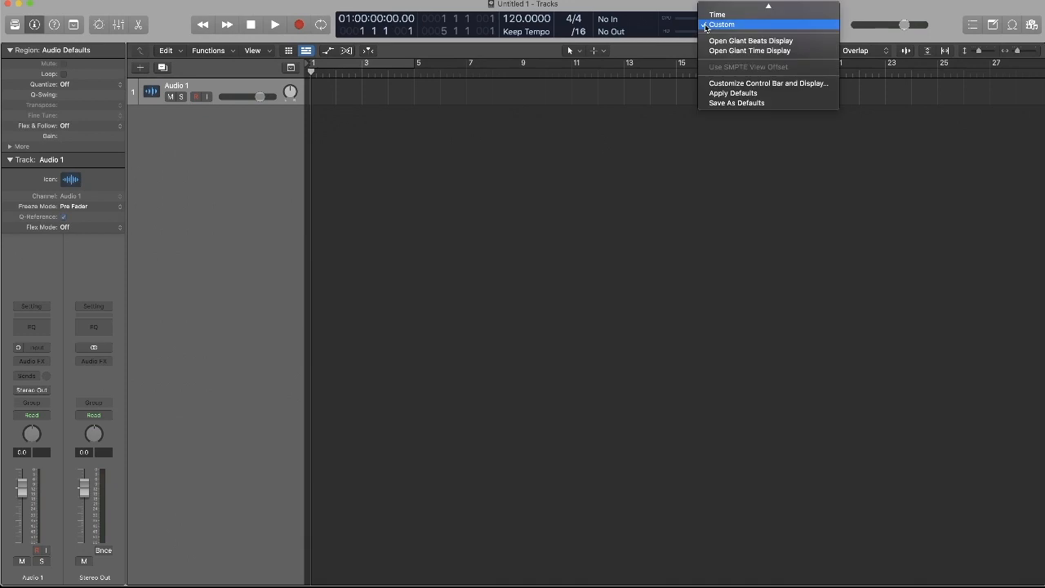
{"action": "left_click", "coordinate": [719, 25]}
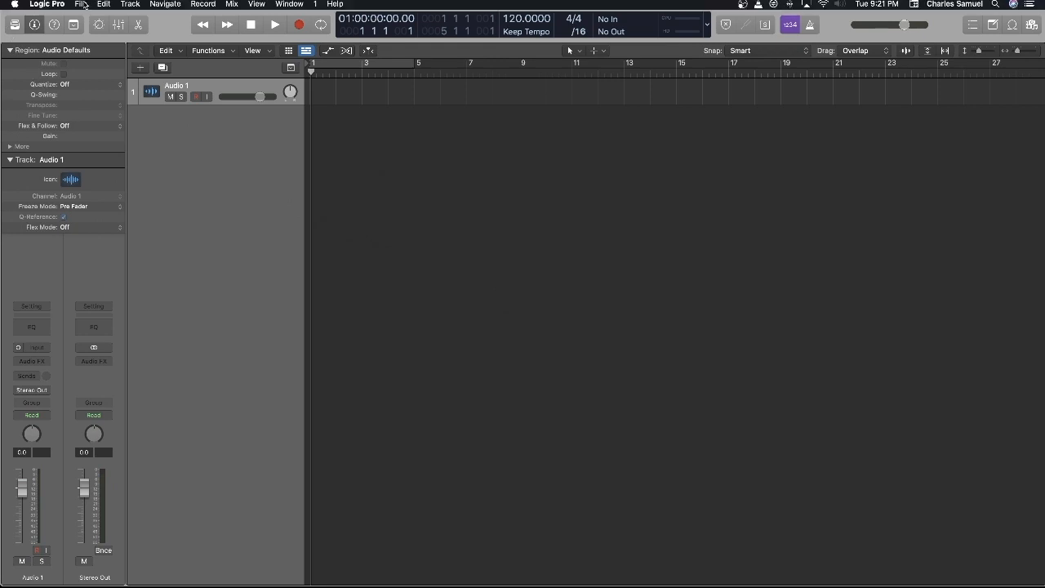
{"action": "left_click", "coordinate": [81, 5]}
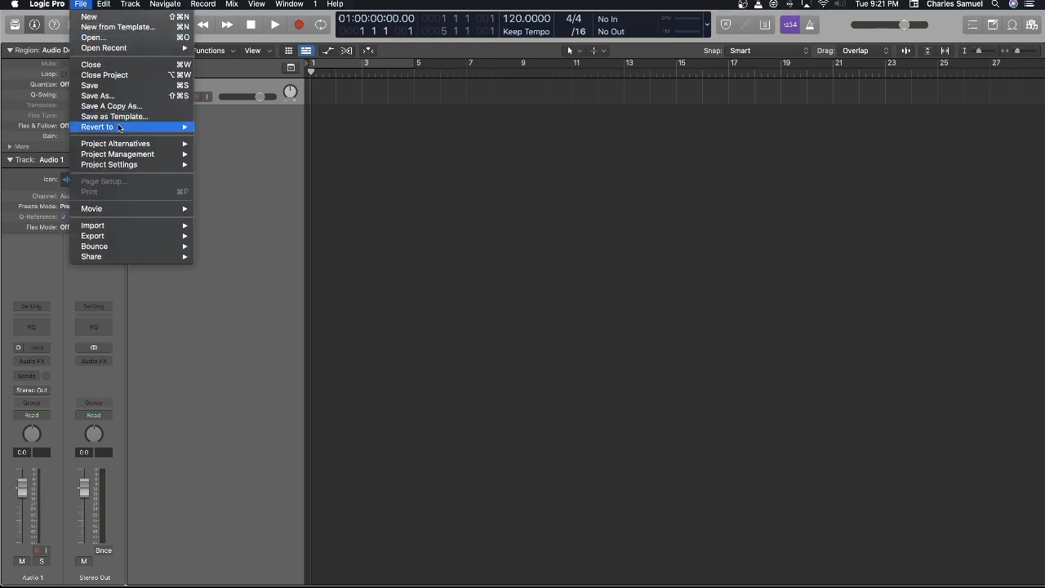
{"action": "mouse_move", "coordinate": [128, 211]}
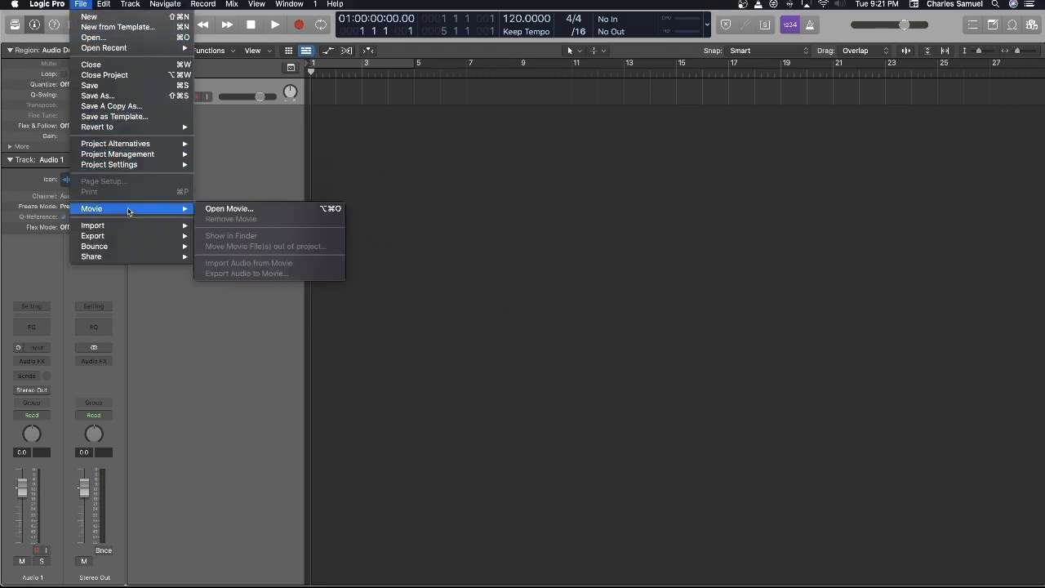
{"action": "left_click", "coordinate": [243, 209]}
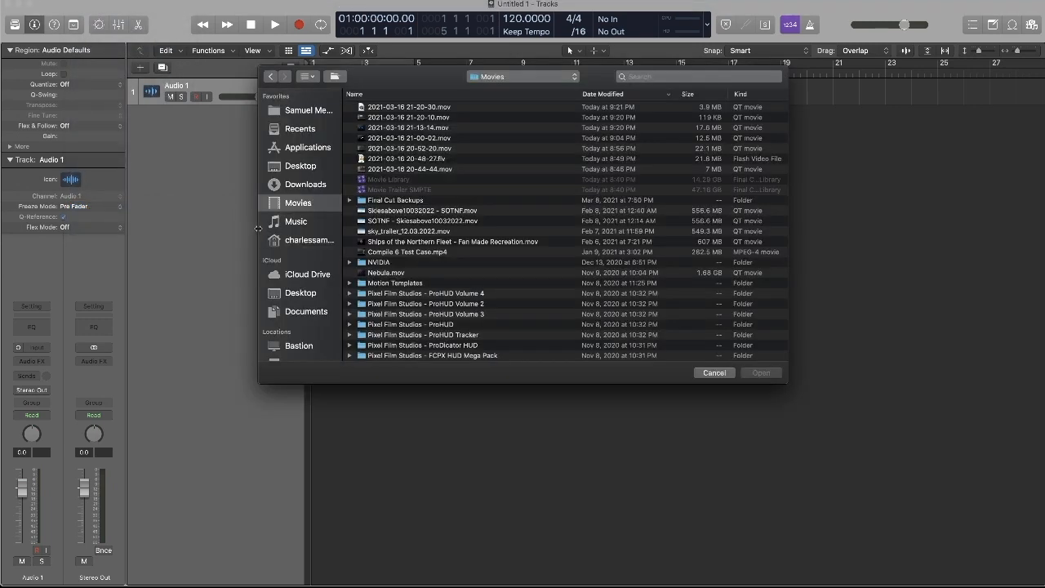
{"action": "left_click", "coordinate": [717, 373]}
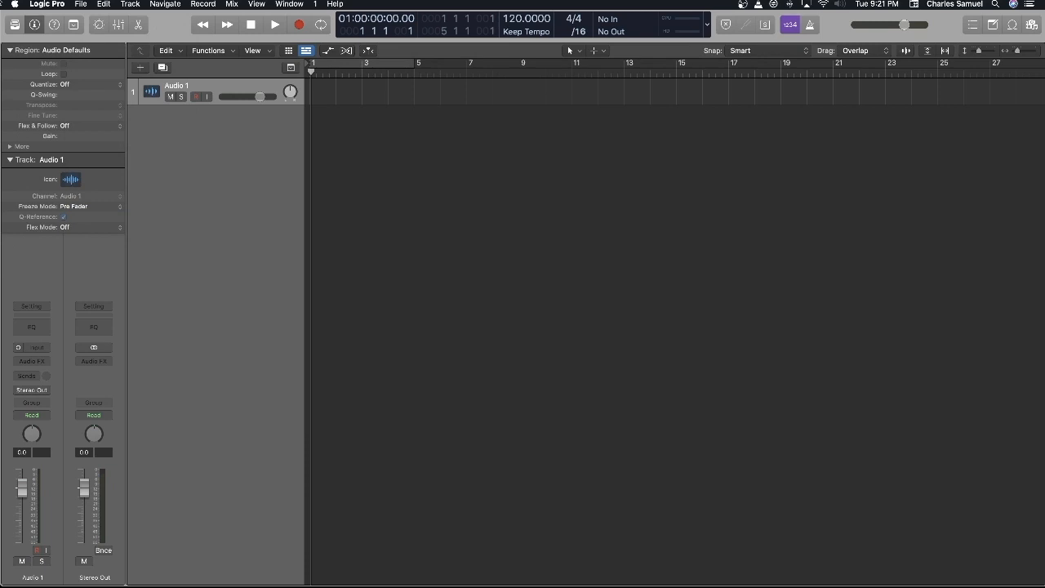
Set the project's synchronization frame rate to exactly 30 fps
{"action": "left_click", "coordinate": [81, 4]}
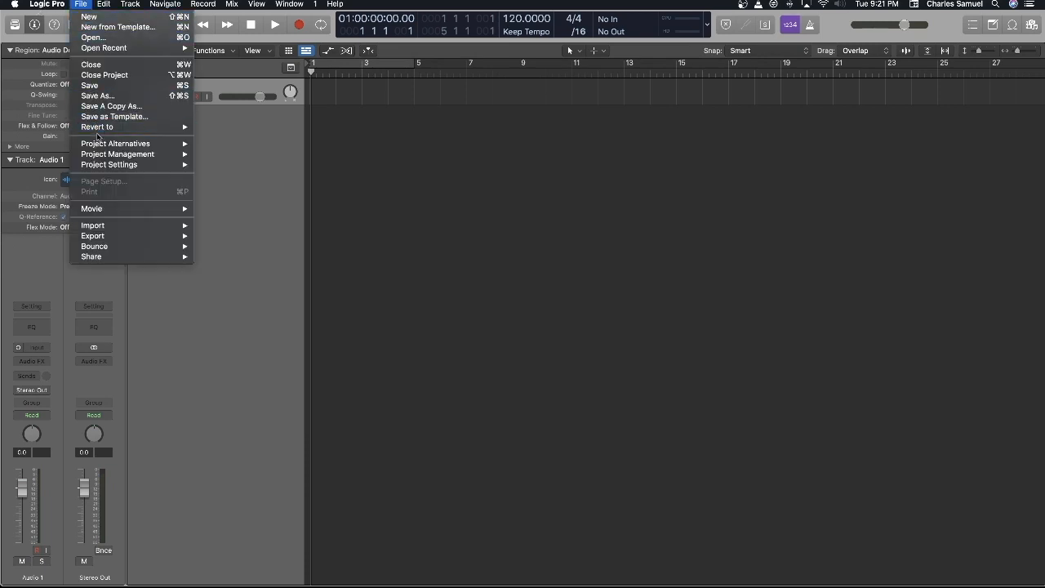
{"action": "mouse_move", "coordinate": [112, 155]}
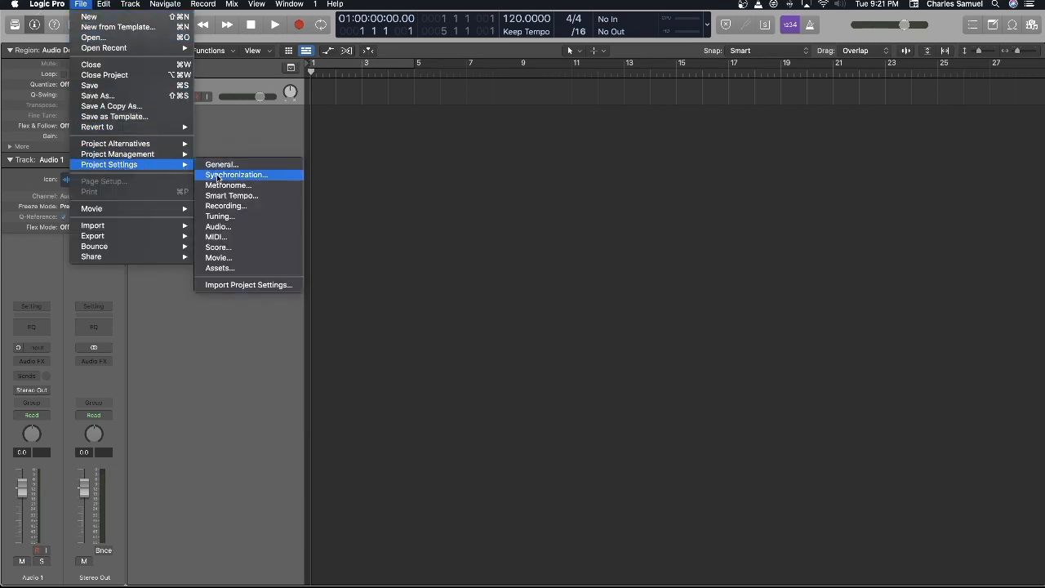
{"action": "left_click", "coordinate": [218, 176]}
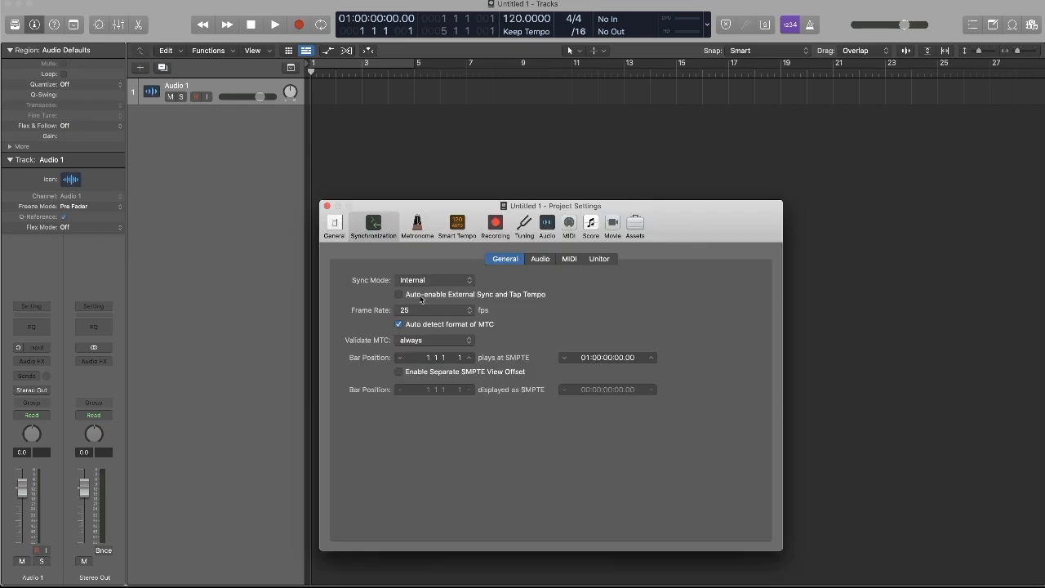
{"action": "left_click", "coordinate": [421, 314]}
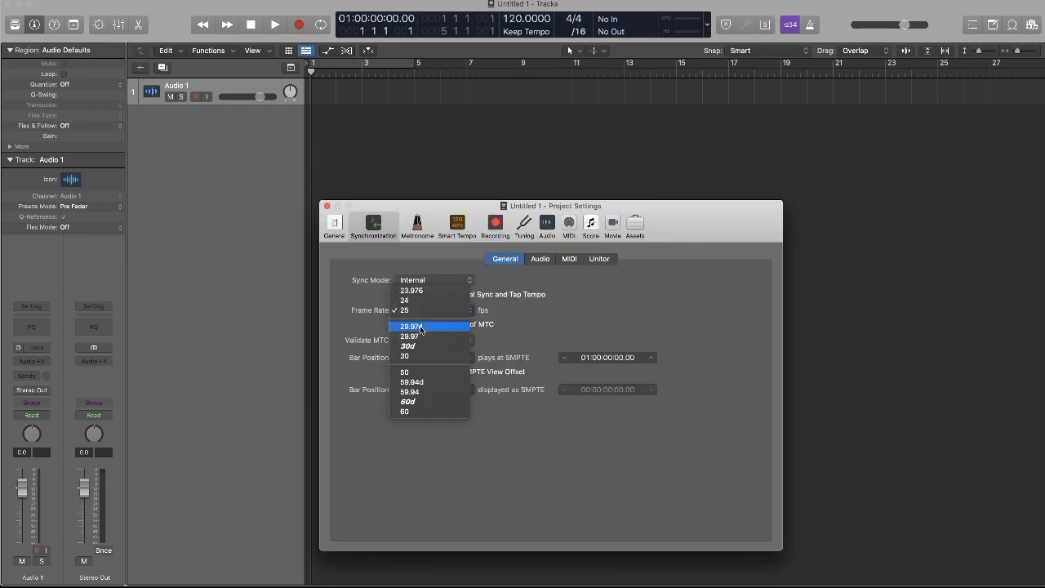
{"action": "left_click", "coordinate": [422, 357]}
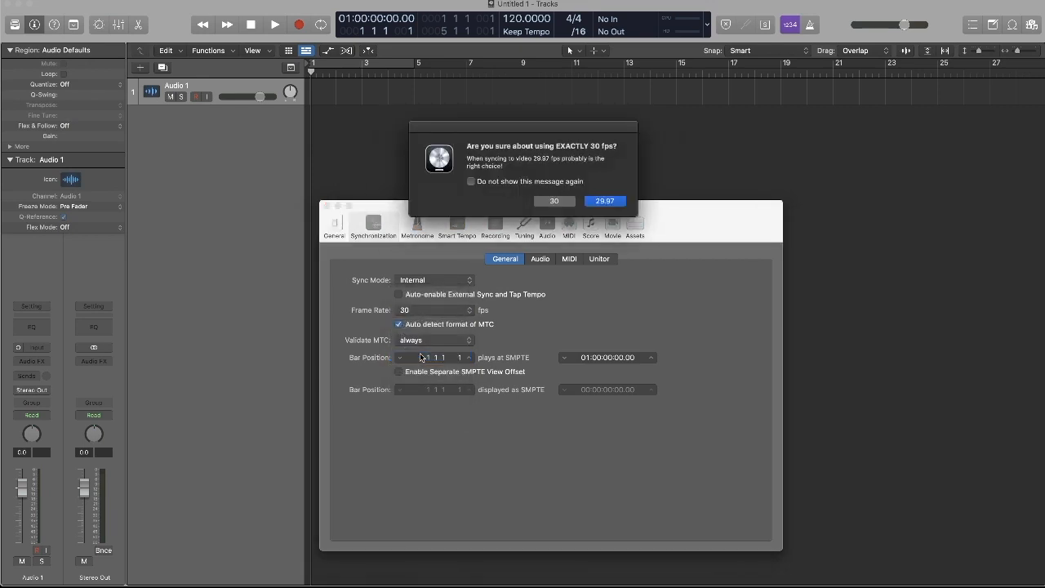
{"action": "left_click", "coordinate": [559, 202]}
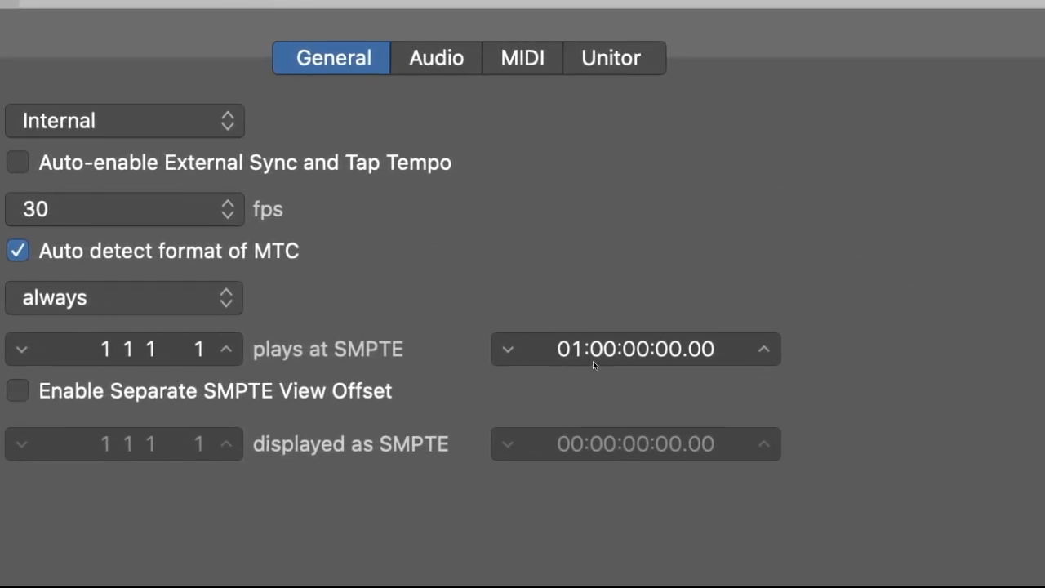
Set the hours and minutes of the SMPTE time at which bar 1 1 1 1 plays to 00:59
{"action": "double_click", "coordinate": [584, 356]}
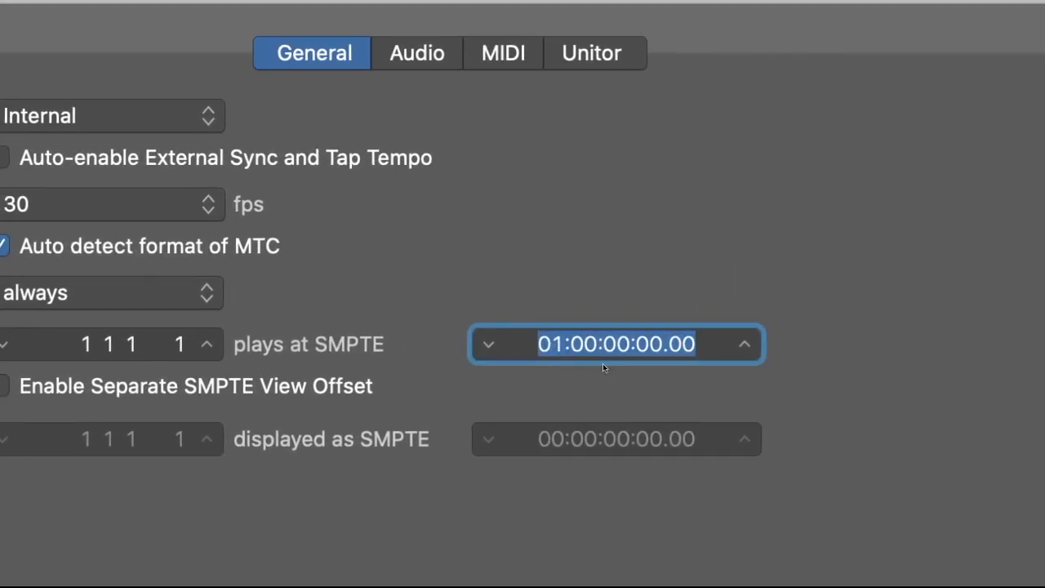
{"action": "left_click", "coordinate": [586, 356]}
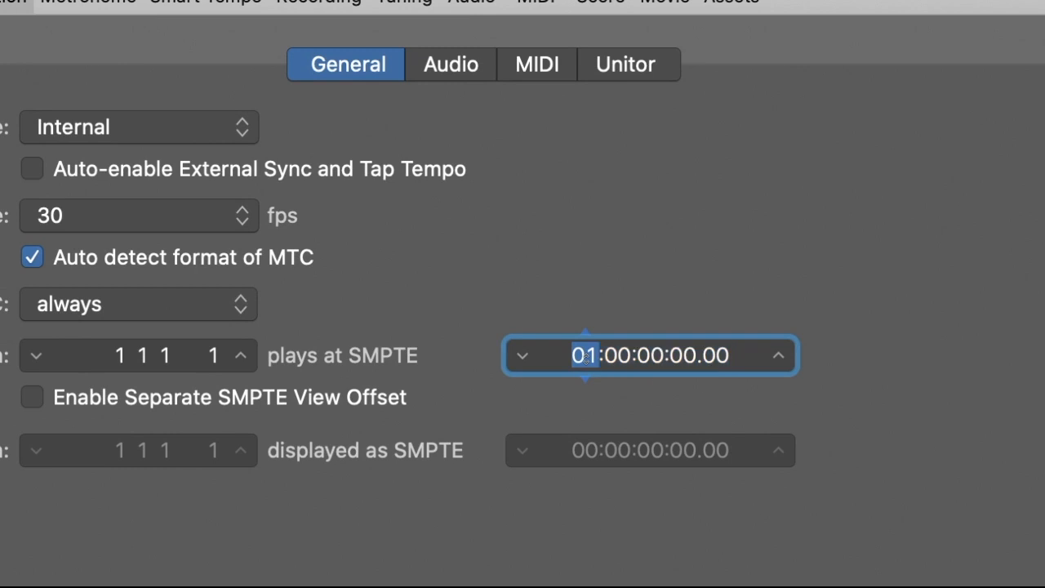
{"action": "key", "text": "BackSpace"}
{"action": "type", "text": "00"}
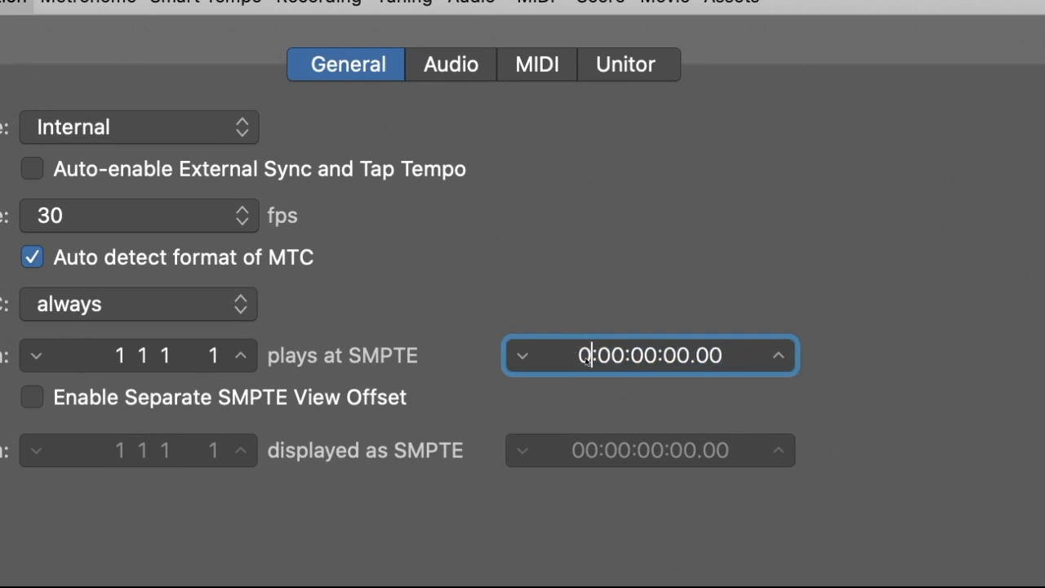
{"action": "key", "text": "Right"}
{"action": "key", "text": "Right"}
{"action": "key", "text": "BackSpace"}
{"action": "key", "text": "BackSpace"}
{"action": "type", "text": "6"}
{"action": "key", "text": "BackSpace"}
{"action": "type", "text": "59"}
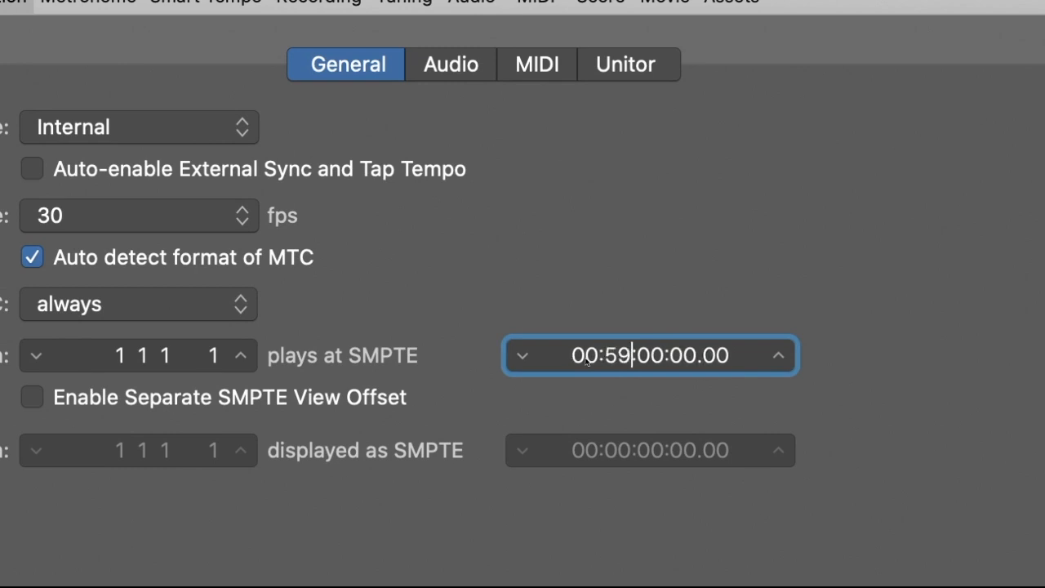
Complete the bar 1 SMPTE start time as 00:59:11:02.00 and close the project settings
{"action": "key", "text": "Right"}
{"action": "key", "text": "Right"}
{"action": "key", "text": "BackSpace"}
{"action": "key", "text": "BackSpace"}
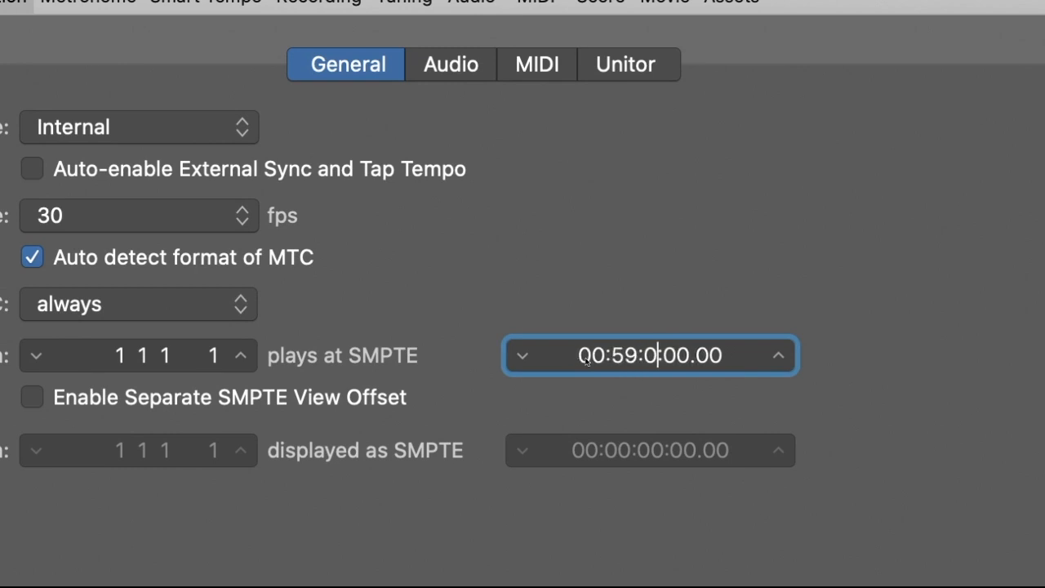
{"action": "type", "text": "11"}
{"action": "key", "text": "Right"}
{"action": "key", "text": "Right"}
{"action": "key", "text": "Right"}
{"action": "key", "text": "BackSpace"}
{"action": "type", "text": "3"}
{"action": "key", "text": "BackSpace"}
{"action": "type", "text": "2"}
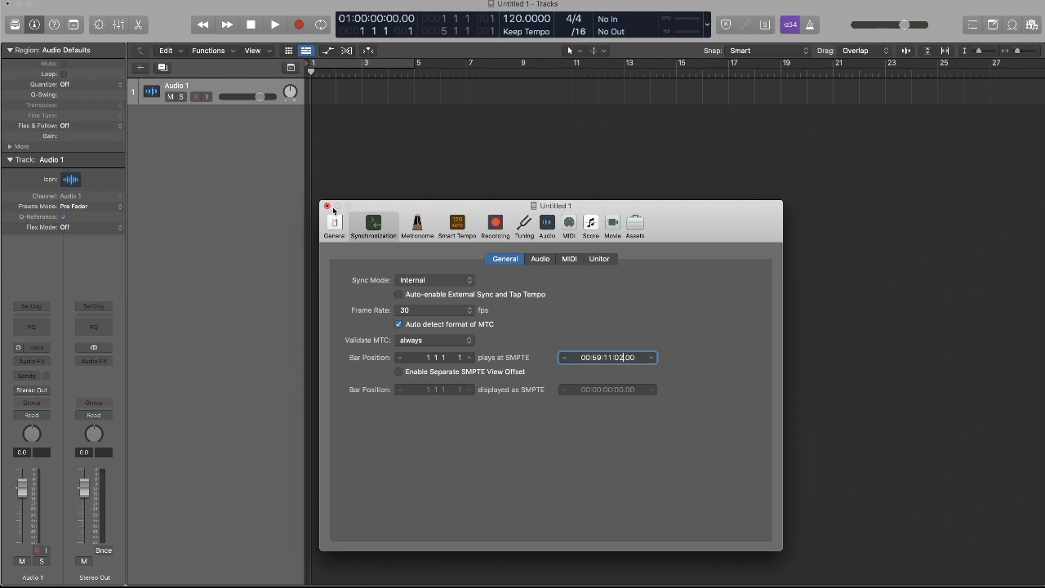
{"action": "key", "text": "Return"}
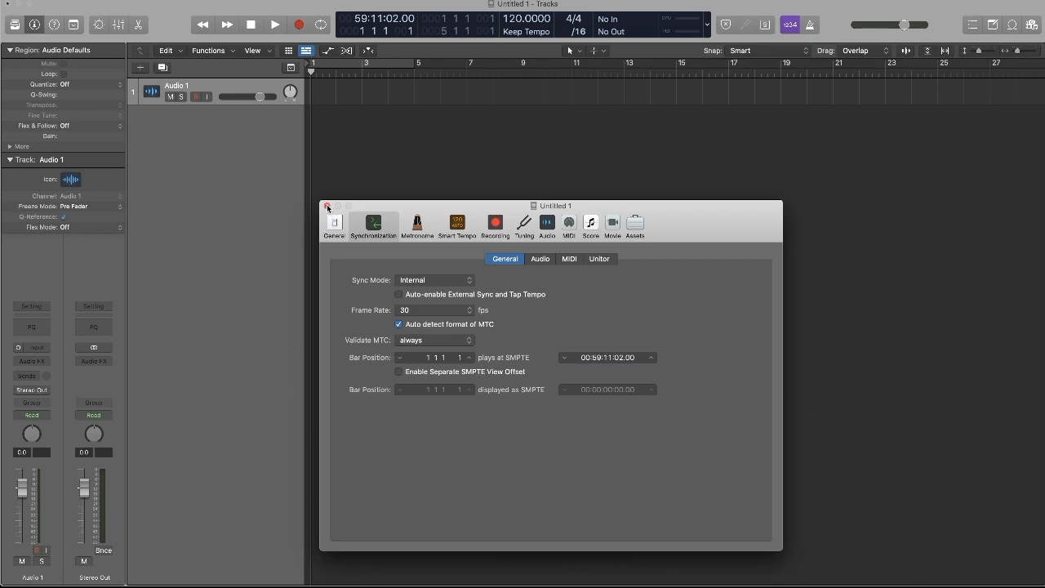
{"action": "left_click", "coordinate": [328, 206]}
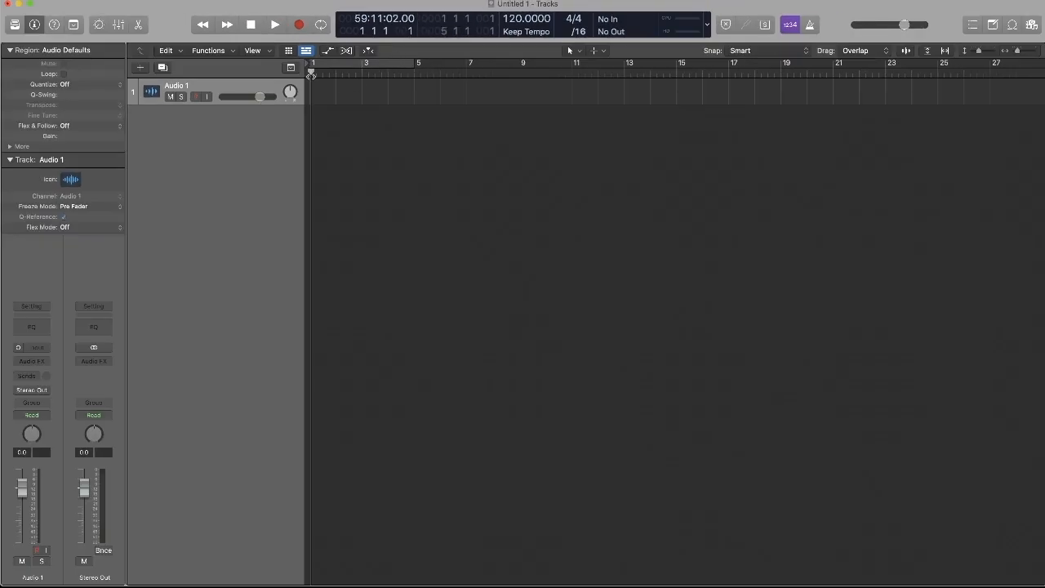
Play the project briefly to check the running SMPTE timecode, and return the playhead to the start
{"action": "key", "text": "space"}
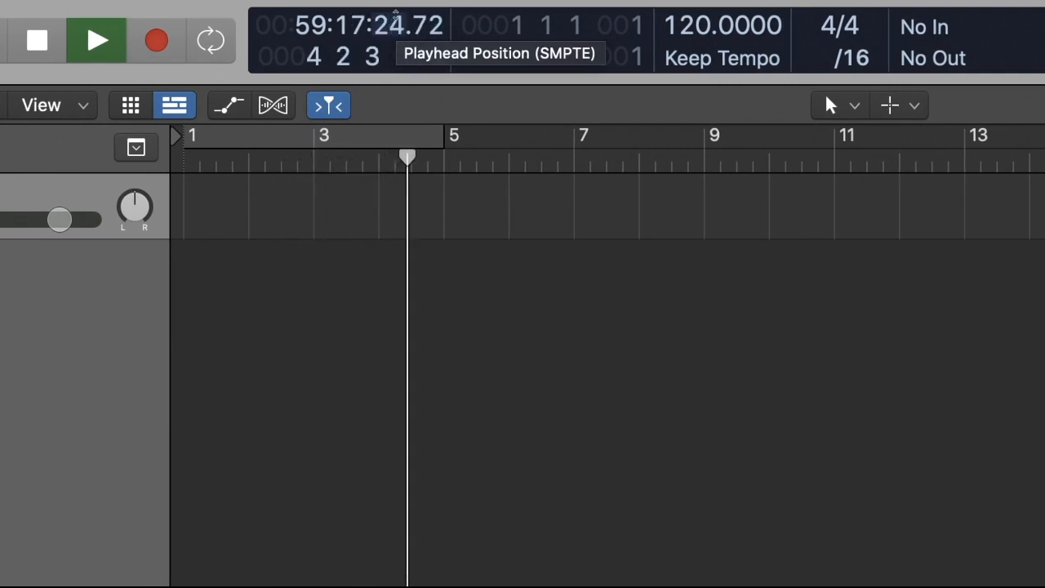
{"action": "key", "text": "space"}
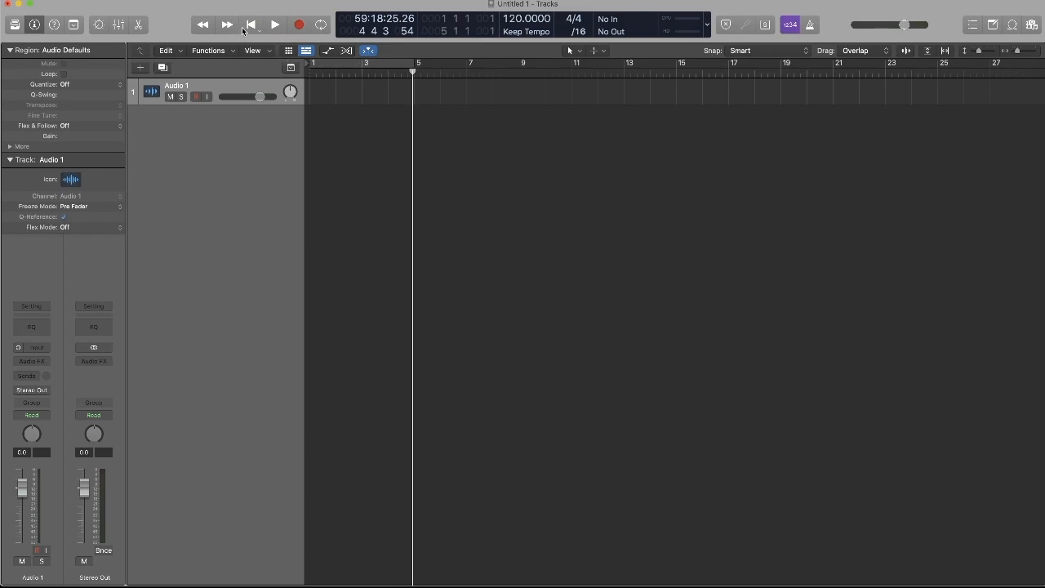
{"action": "left_click", "coordinate": [250, 24]}
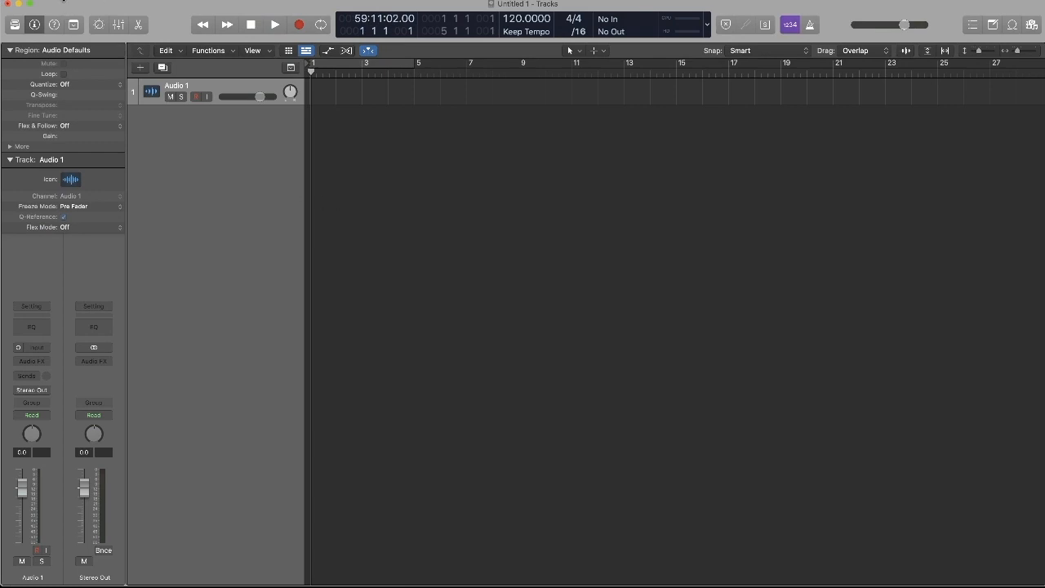
Open "Ships of the northern fleet smtpe.mov" from Tutorial Materials with its audio track extracted, using the 48000 Hz sample rate
{"action": "left_click", "coordinate": [81, 4]}
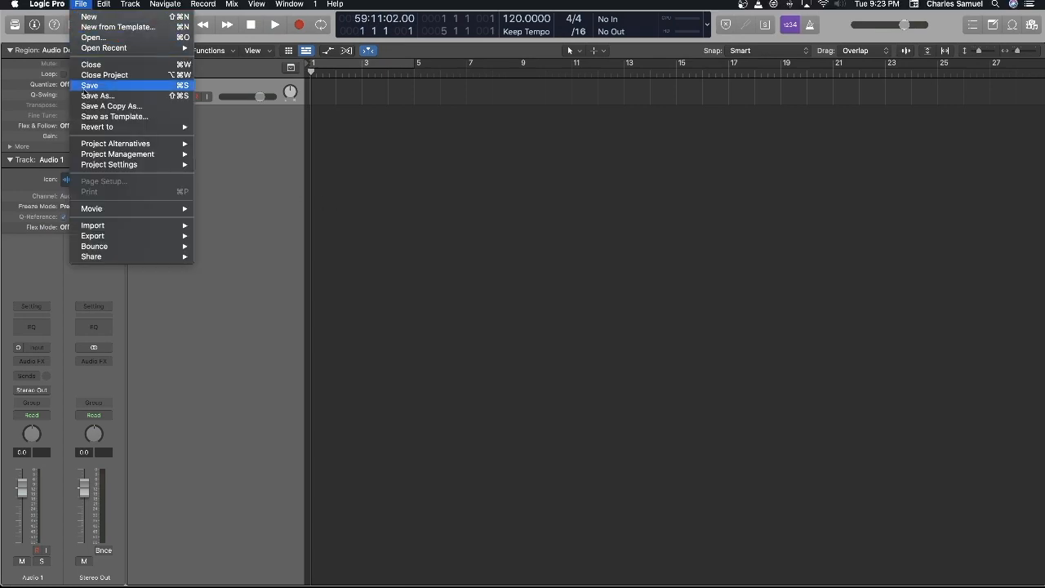
{"action": "mouse_move", "coordinate": [98, 210]}
{"action": "left_click", "coordinate": [215, 210]}
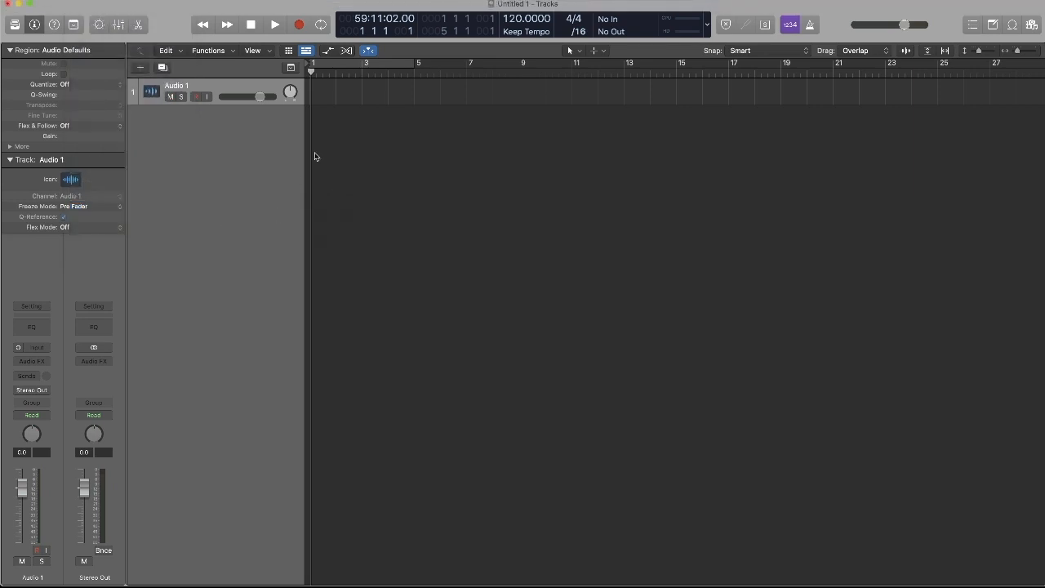
{"action": "left_click", "coordinate": [315, 111]}
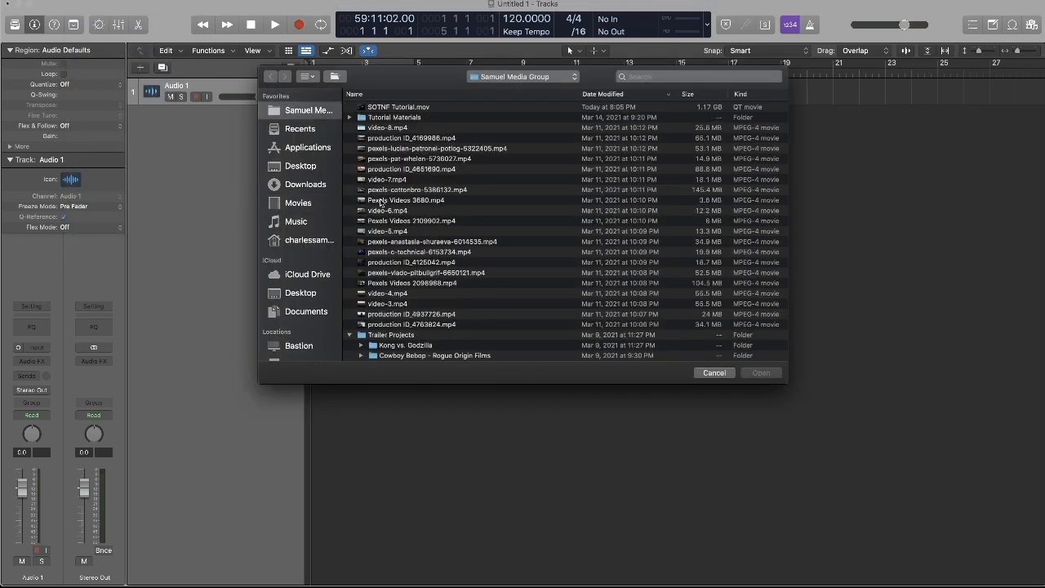
{"action": "double_click", "coordinate": [388, 118]}
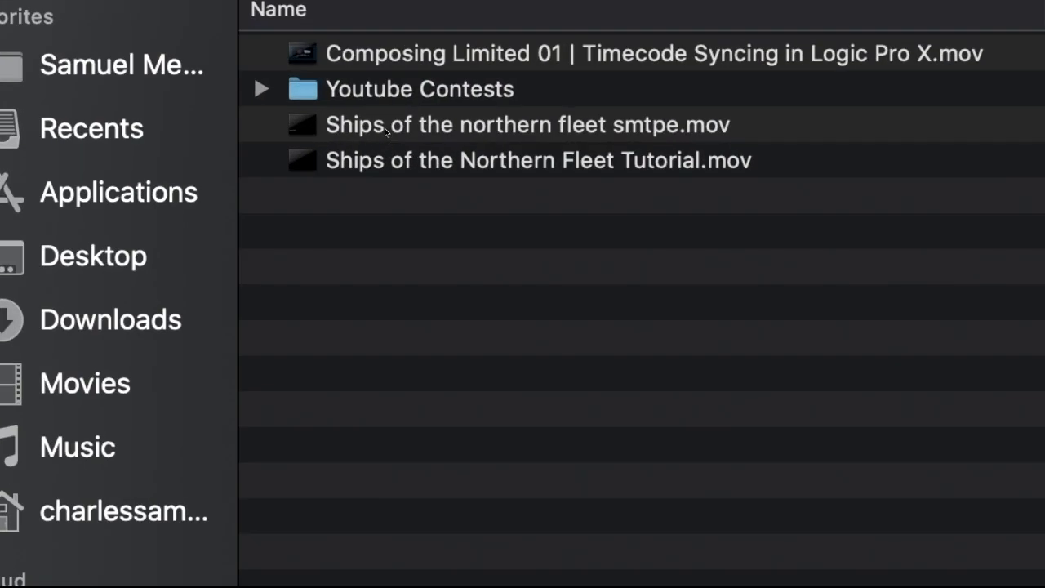
{"action": "double_click", "coordinate": [387, 130]}
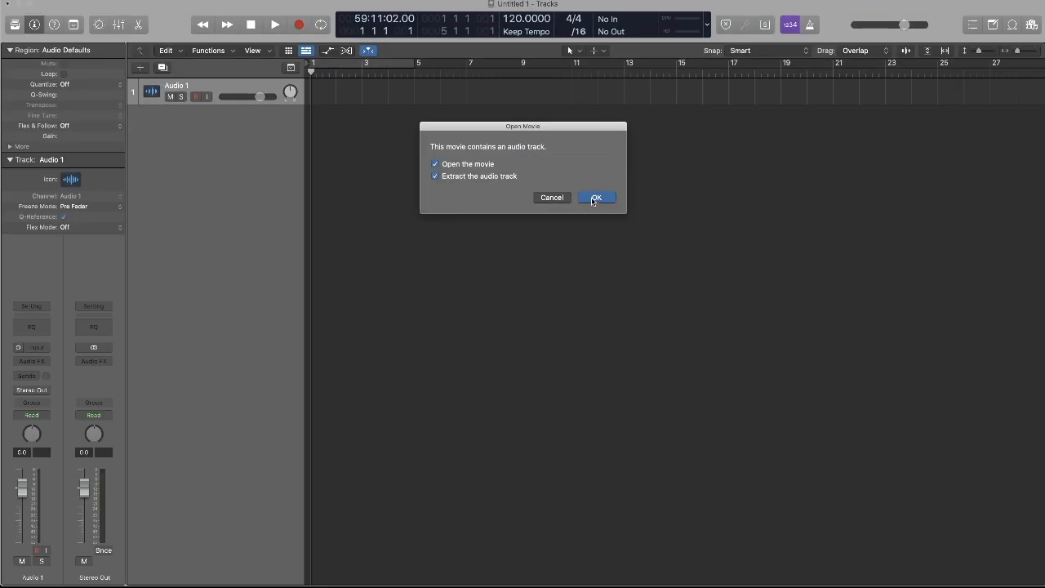
{"action": "left_click", "coordinate": [594, 199]}
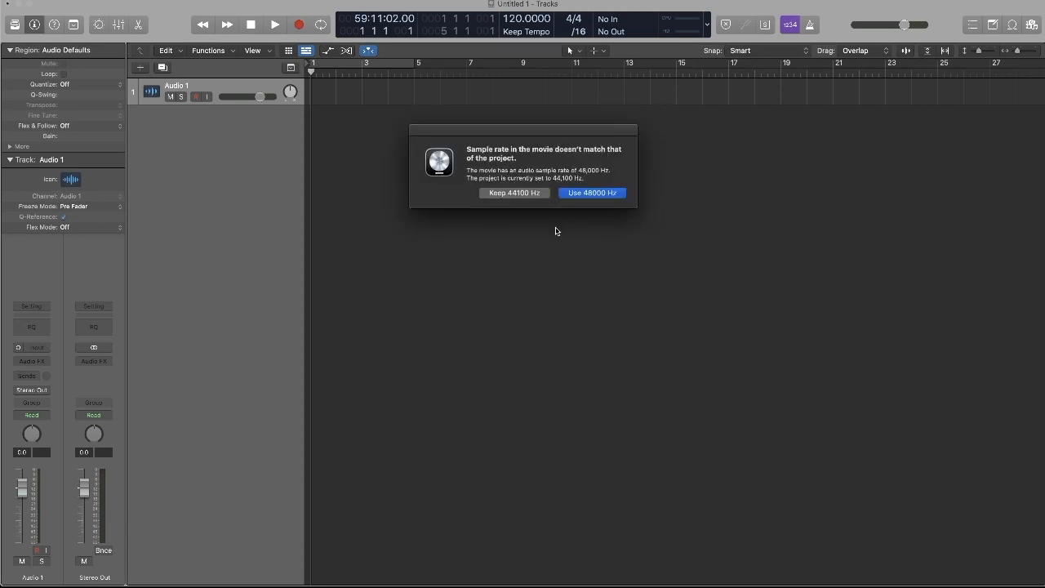
{"action": "left_click", "coordinate": [575, 190]}
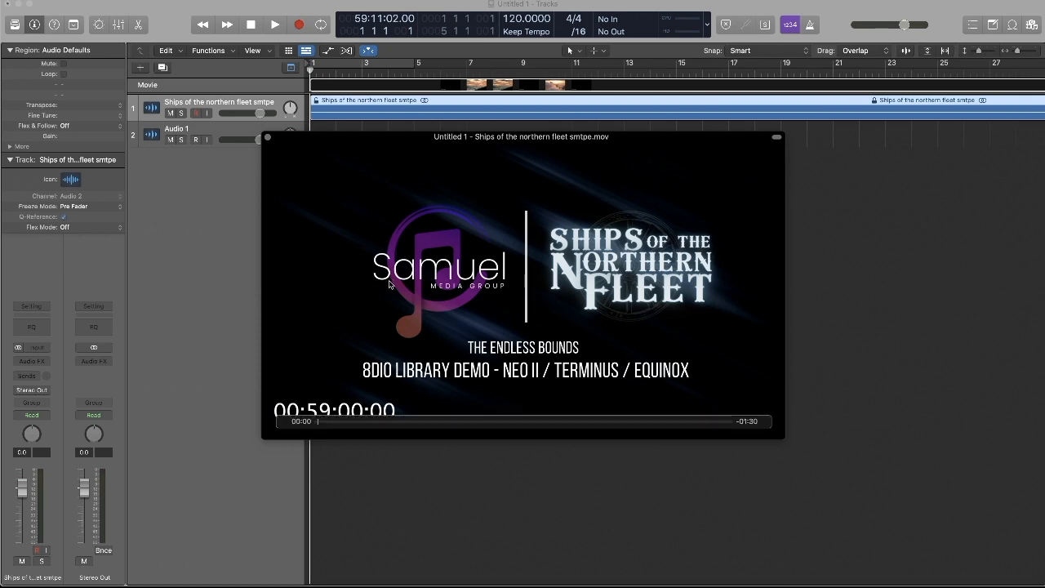
Set the movie position to 00:59:00:00.00 in the movie project settings and close them
{"action": "right_click", "coordinate": [356, 262]}
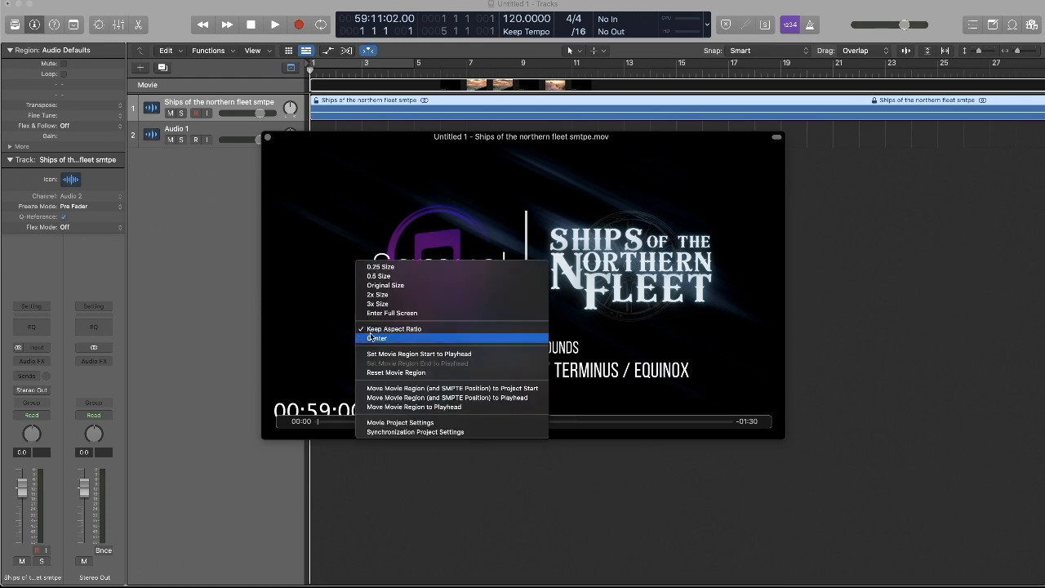
{"action": "left_click", "coordinate": [396, 423]}
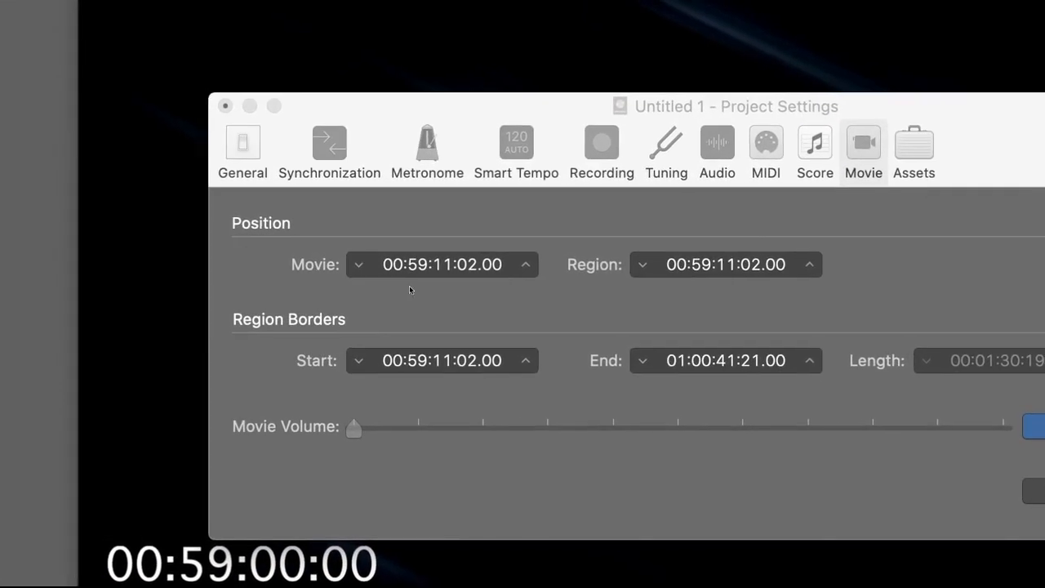
{"action": "left_click", "coordinate": [424, 277]}
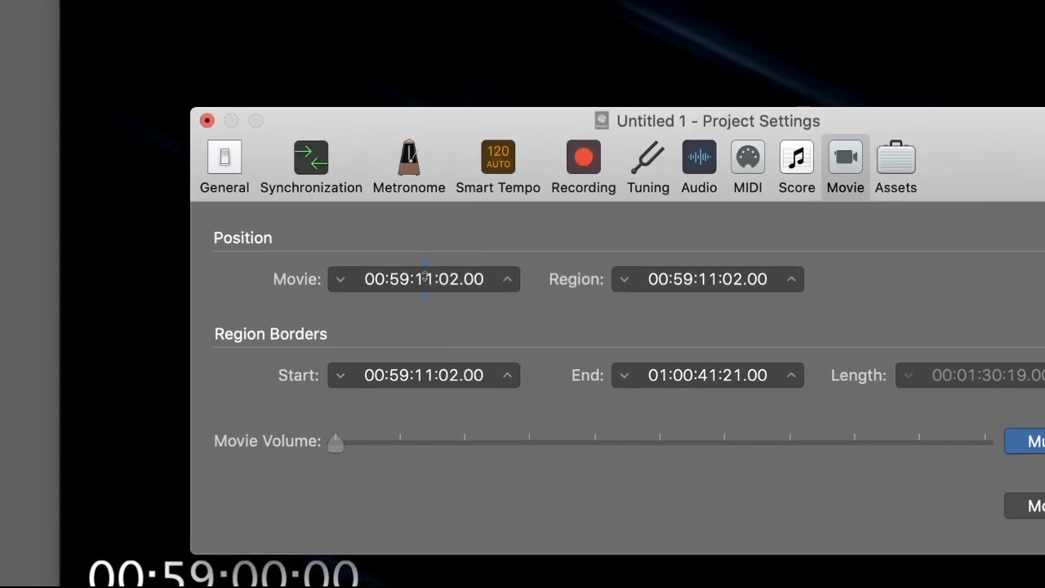
{"action": "left_click", "coordinate": [424, 277]}
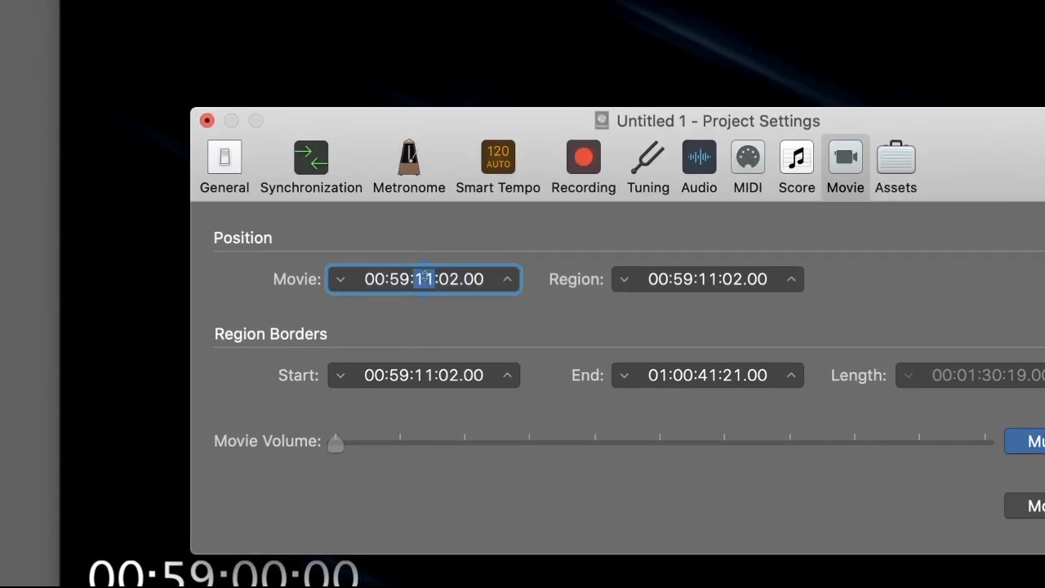
{"action": "key", "text": "BackSpace"}
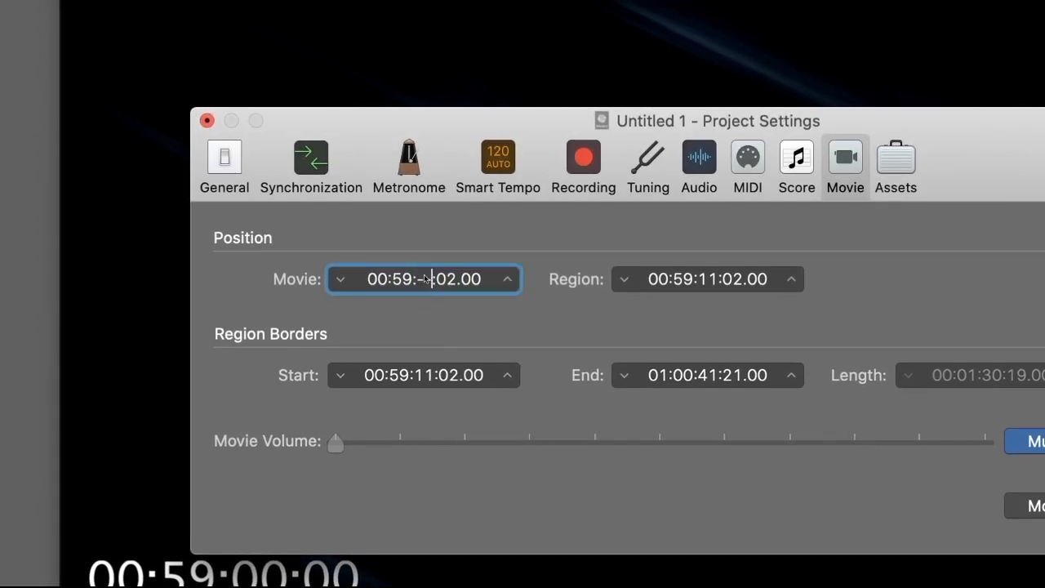
{"action": "type", "text": "00"}
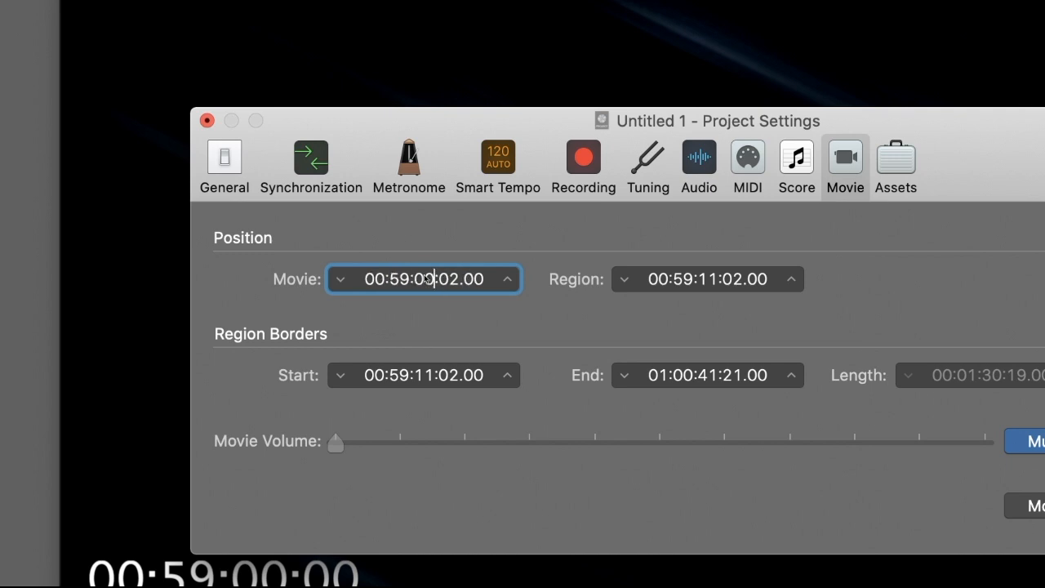
{"action": "key", "text": "Right"}
{"action": "key", "text": "Right"}
{"action": "key", "text": "Right"}
{"action": "key", "text": "BackSpace"}
{"action": "key", "text": "BackSpace"}
{"action": "type", "text": "00"}
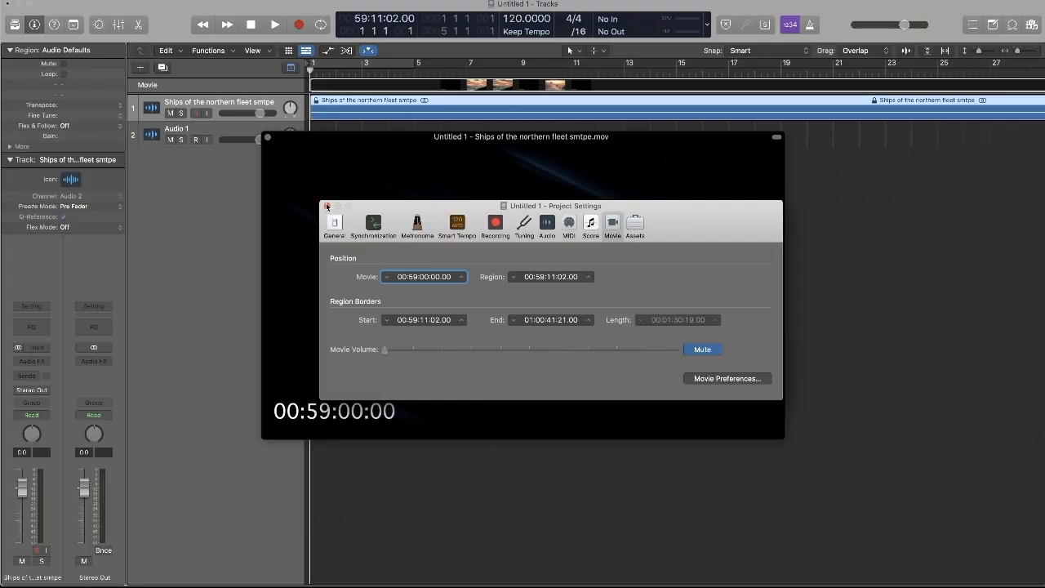
{"action": "left_click", "coordinate": [327, 206]}
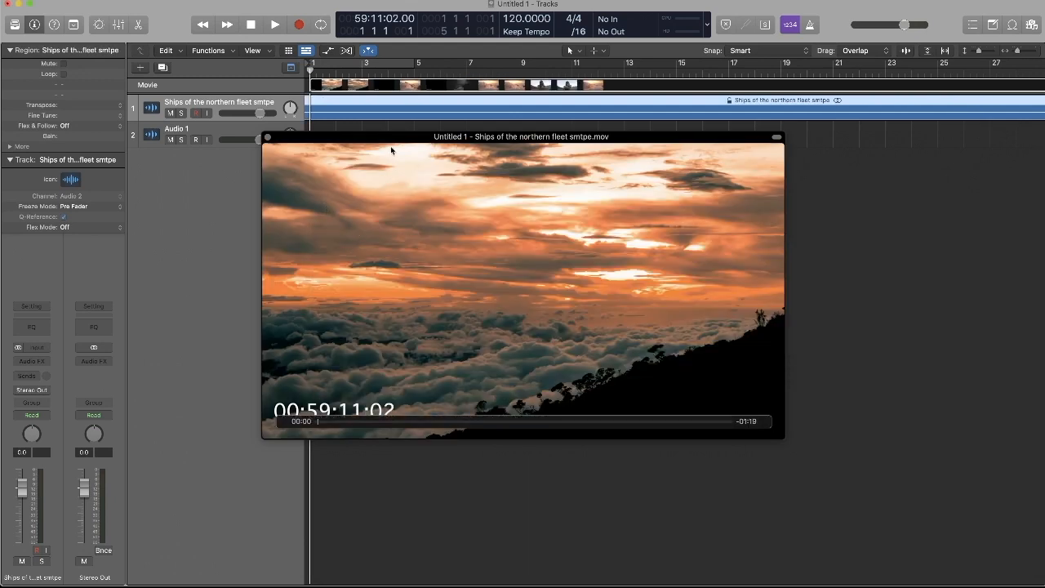
Move the movie window clear of the tracks and compare its burned-in timecode with the project's SMPTE position around bar 4
{"action": "left_click_drag", "start_coordinate": [390, 148], "coordinate": [456, 159]}
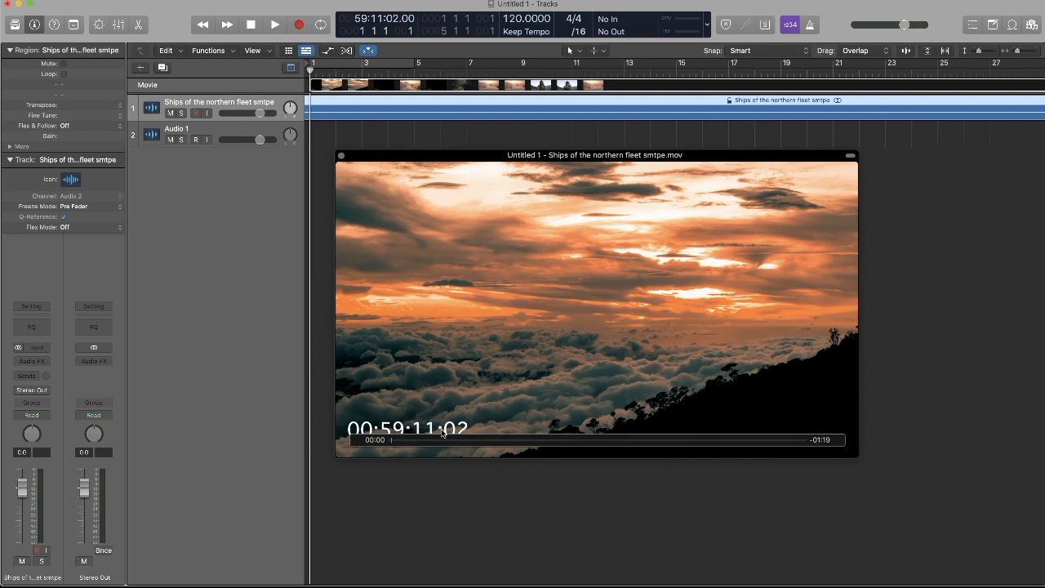
{"action": "left_click", "coordinate": [407, 70]}
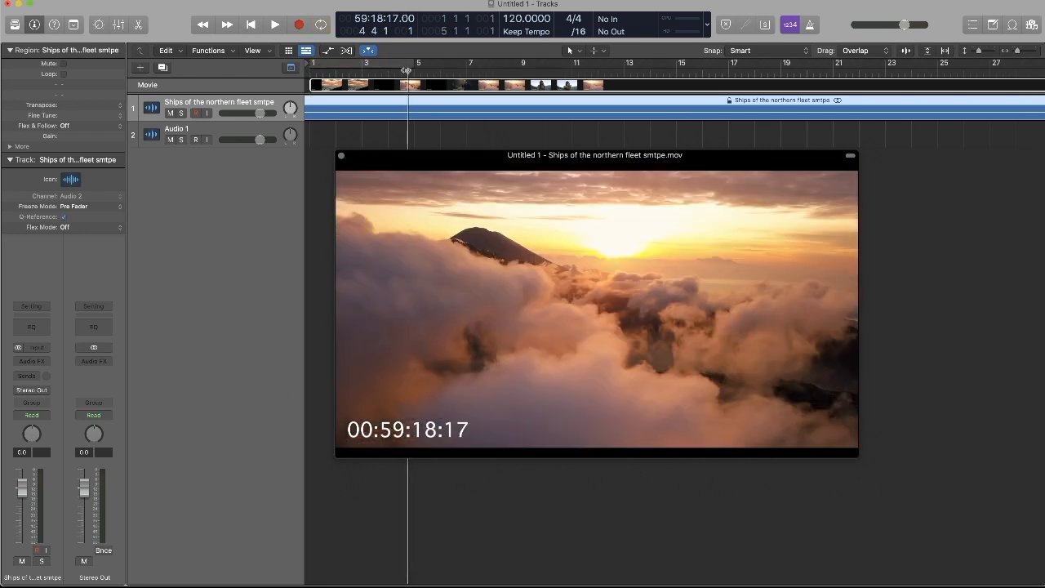
{"action": "mouse_move", "coordinate": [407, 69]}
{"action": "left_mouse_down"}
{"action": "mouse_move", "coordinate": [504, 82]}
{"action": "mouse_move", "coordinate": [375, 79]}
{"action": "mouse_move", "coordinate": [427, 79]}
{"action": "mouse_move", "coordinate": [401, 82]}
{"action": "left_mouse_up"}
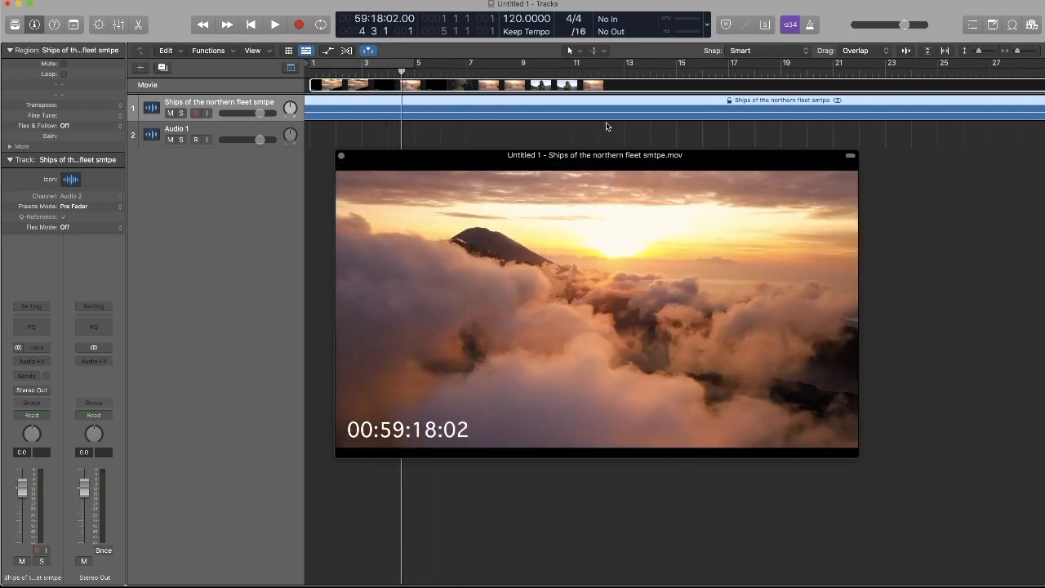
Check the timecode match at the end of the movie near bar 40 and return the playhead to the project start
{"action": "scroll", "coordinate": [596, 127], "scroll_direction": "right", "scroll_amount": 15}
{"action": "scroll", "coordinate": [526, 110], "scroll_direction": "left", "scroll_amount": 5}
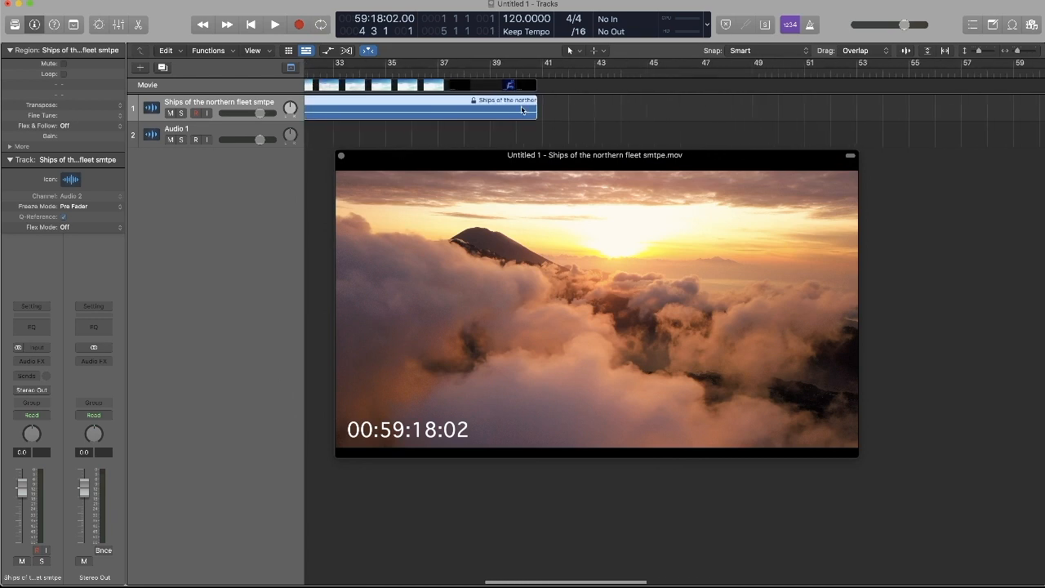
{"action": "left_click", "coordinate": [546, 73]}
{"action": "left_click", "coordinate": [538, 74]}
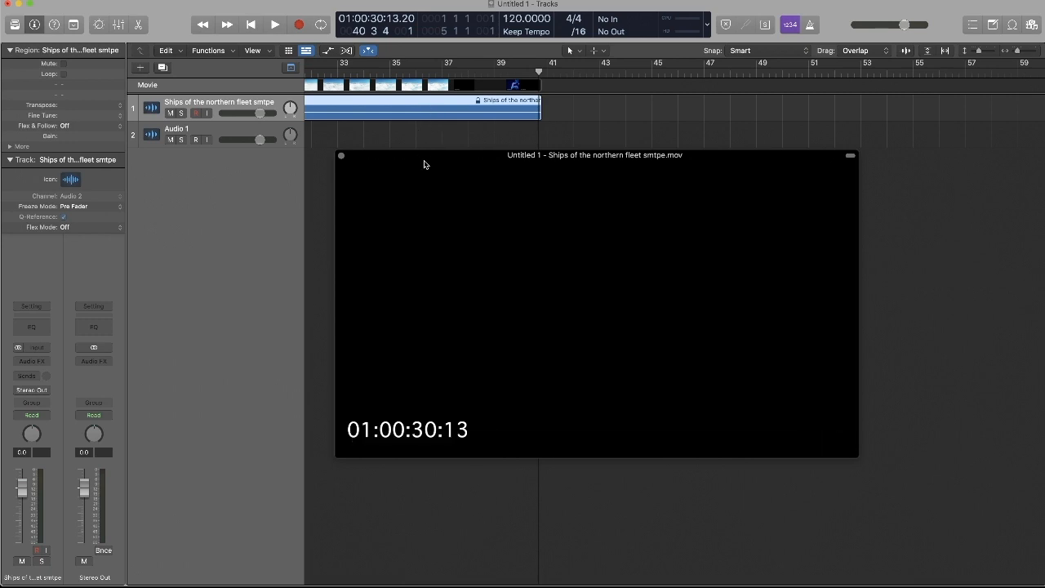
{"action": "left_click", "coordinate": [251, 25]}
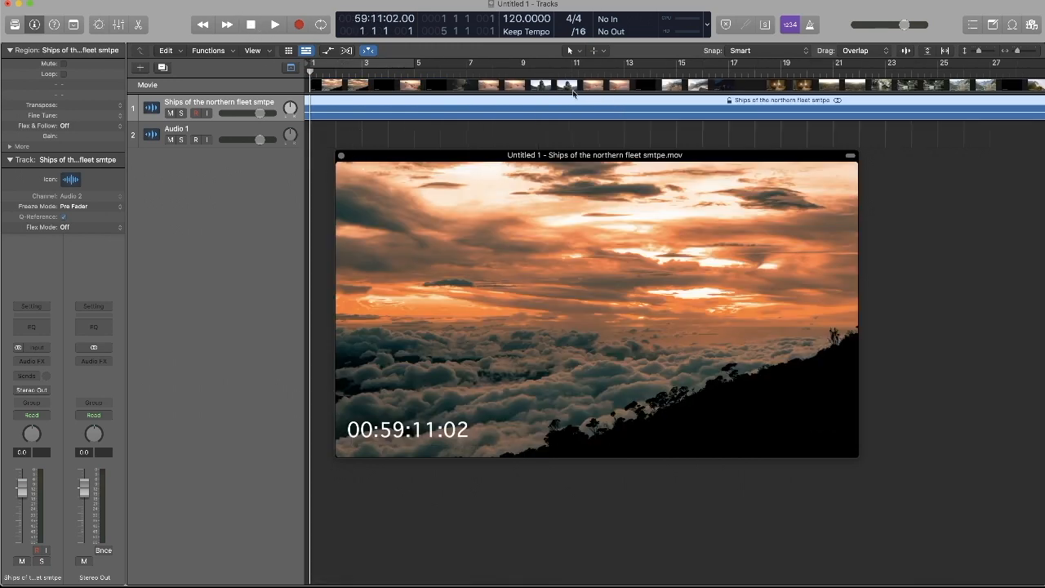
{"action": "mouse_move", "coordinate": [404, 178]}
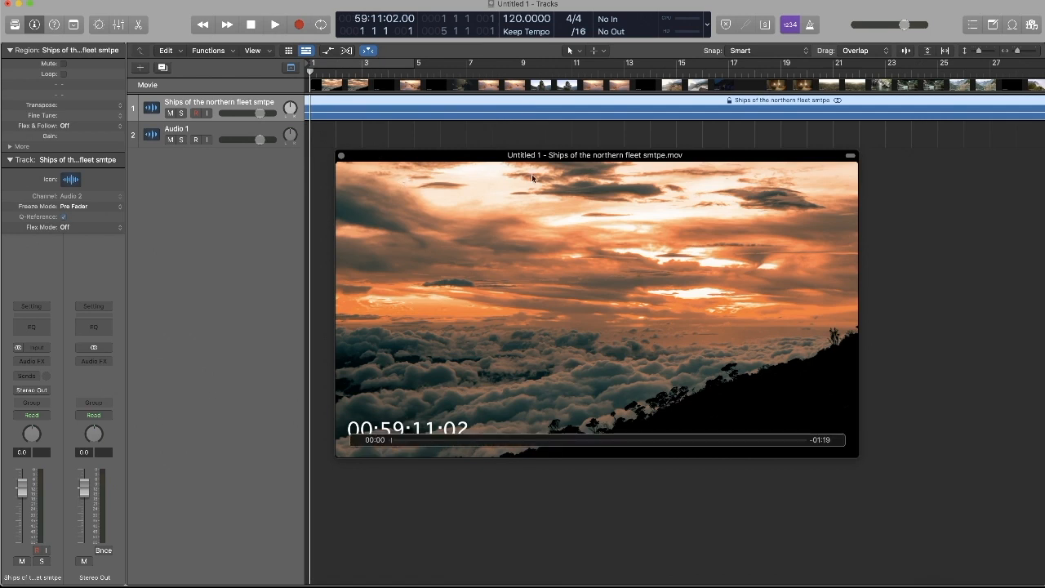